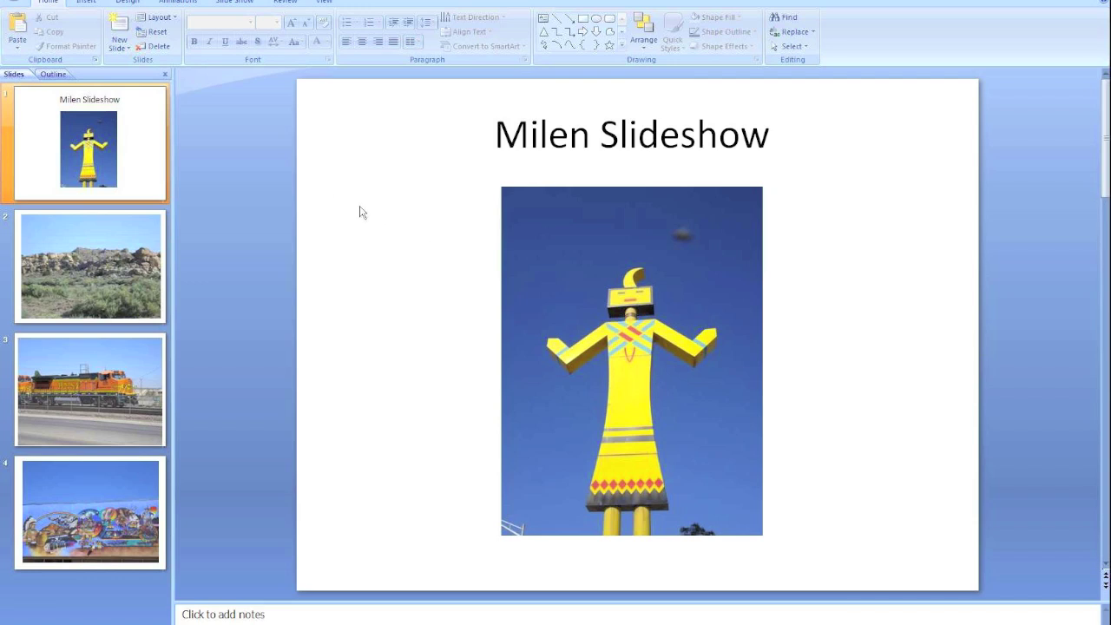
Step: Save the presentation as JPEG File Interchange Format images, exporting Every Slide to Milen Slideshow
key("F12")
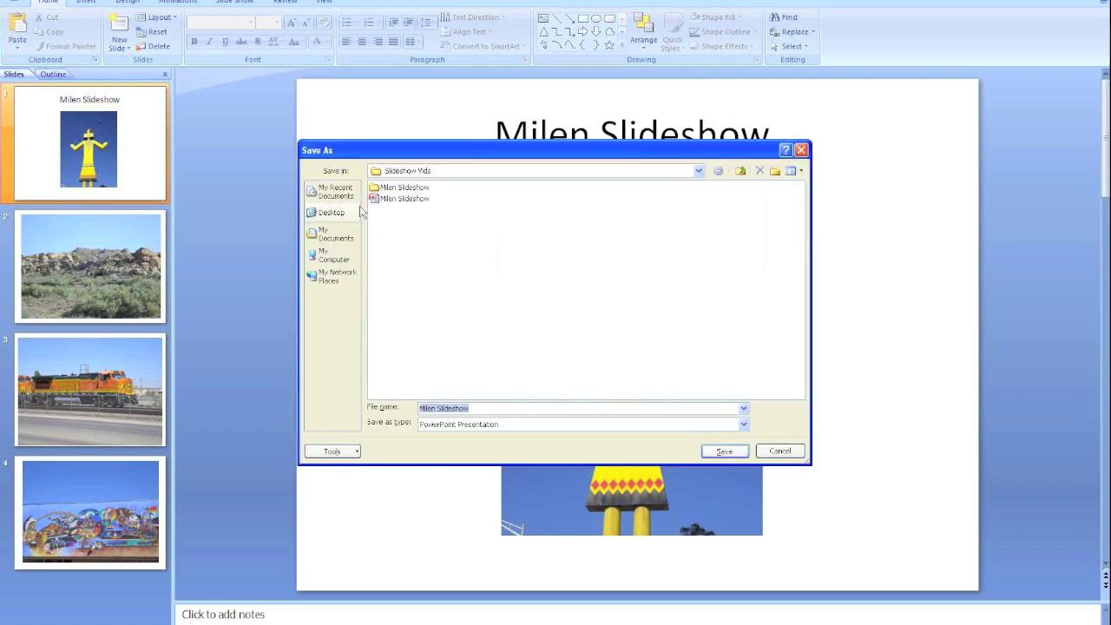
left_click(744, 424)
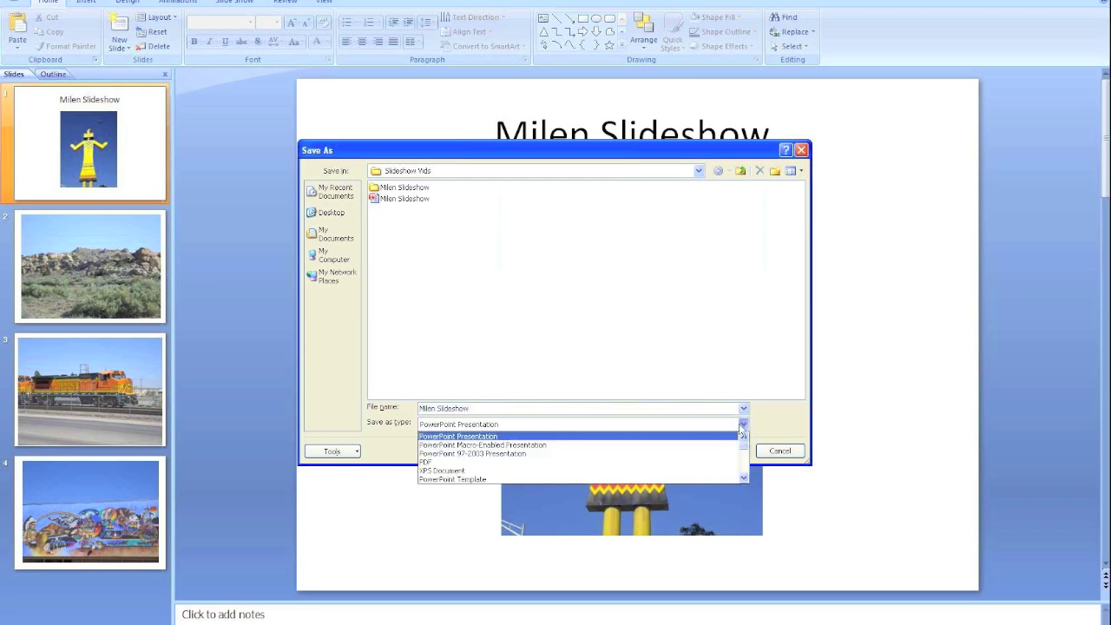
left_click(744, 478)
left_click(744, 478)
left_click(744, 478)
left_click(744, 478)
left_click(744, 478)
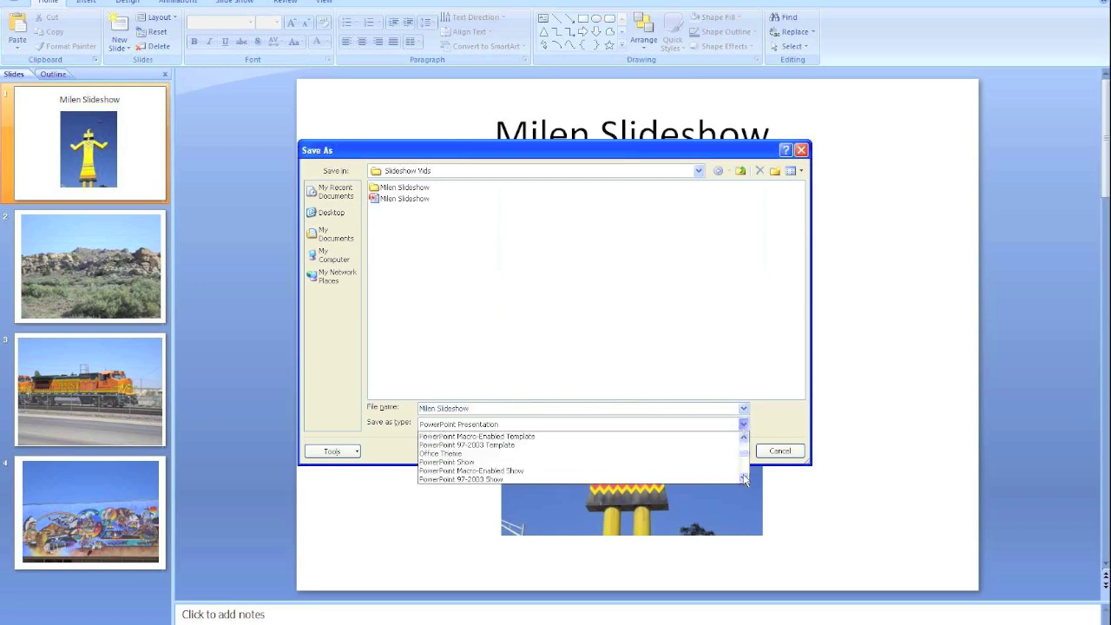
left_click(743, 478)
left_click(743, 478)
left_click(743, 478)
left_click(743, 478)
left_click(743, 478)
left_click(743, 478)
left_click(743, 478)
left_click(743, 479)
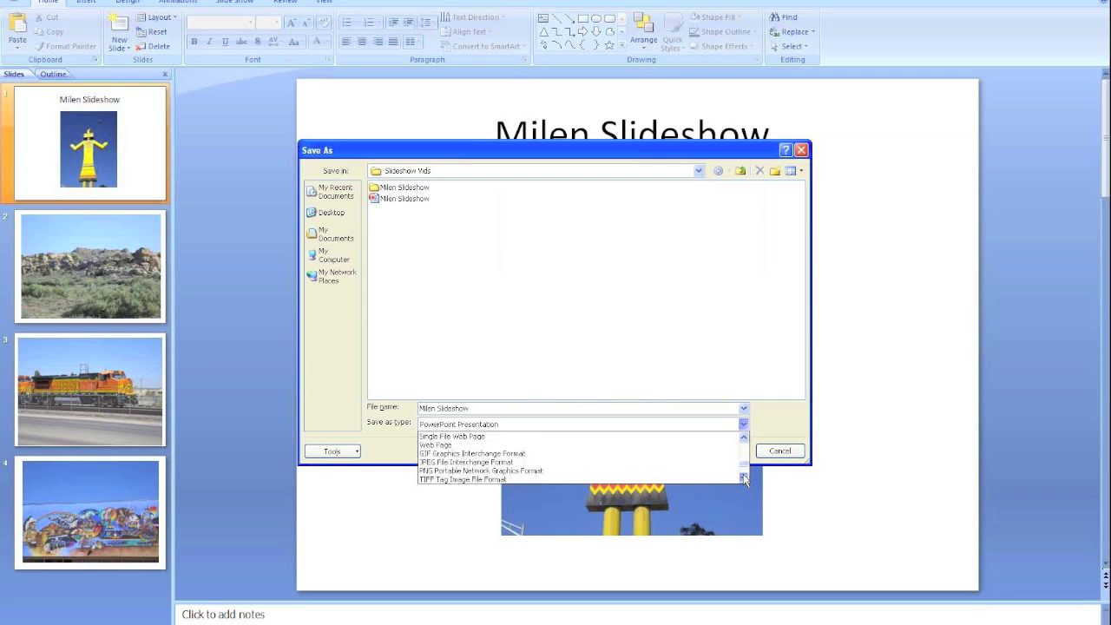
left_click(609, 464)
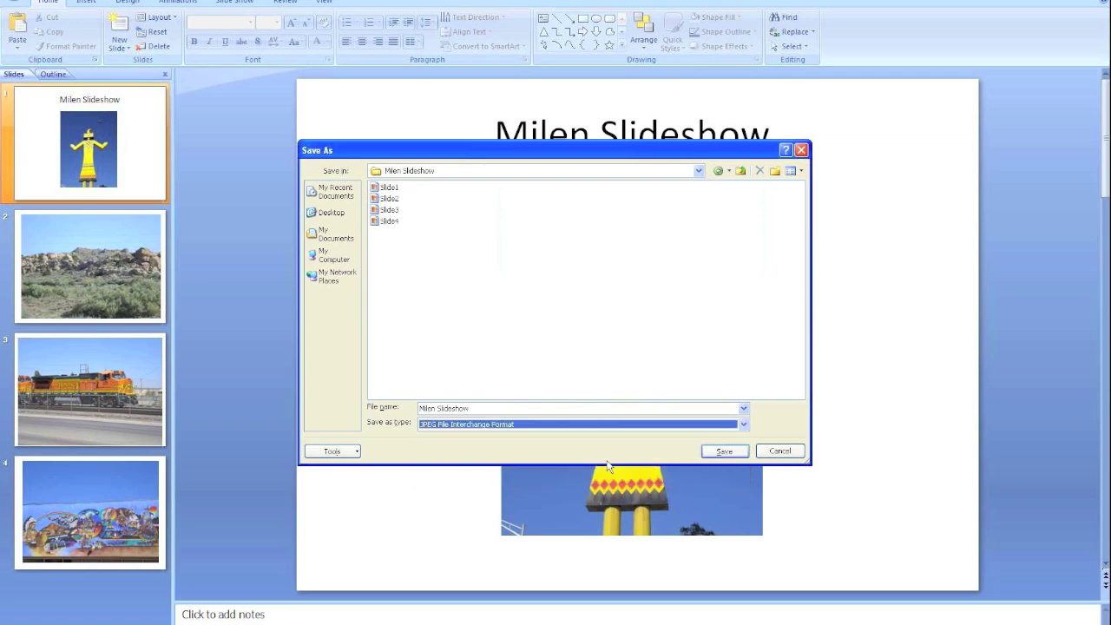
left_click(729, 453)
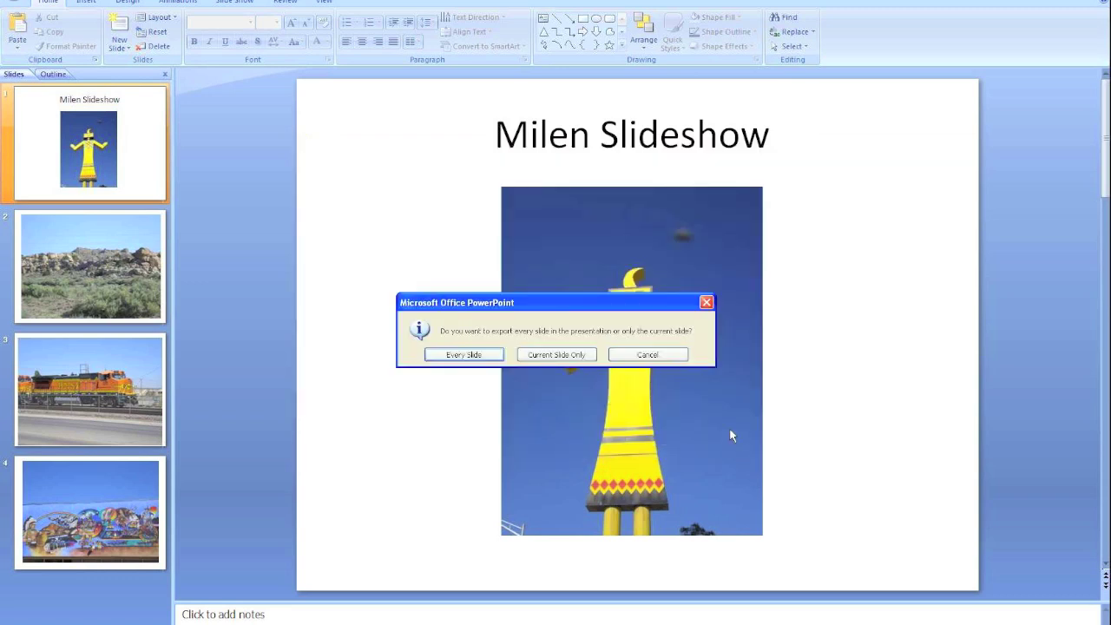
left_click(476, 359)
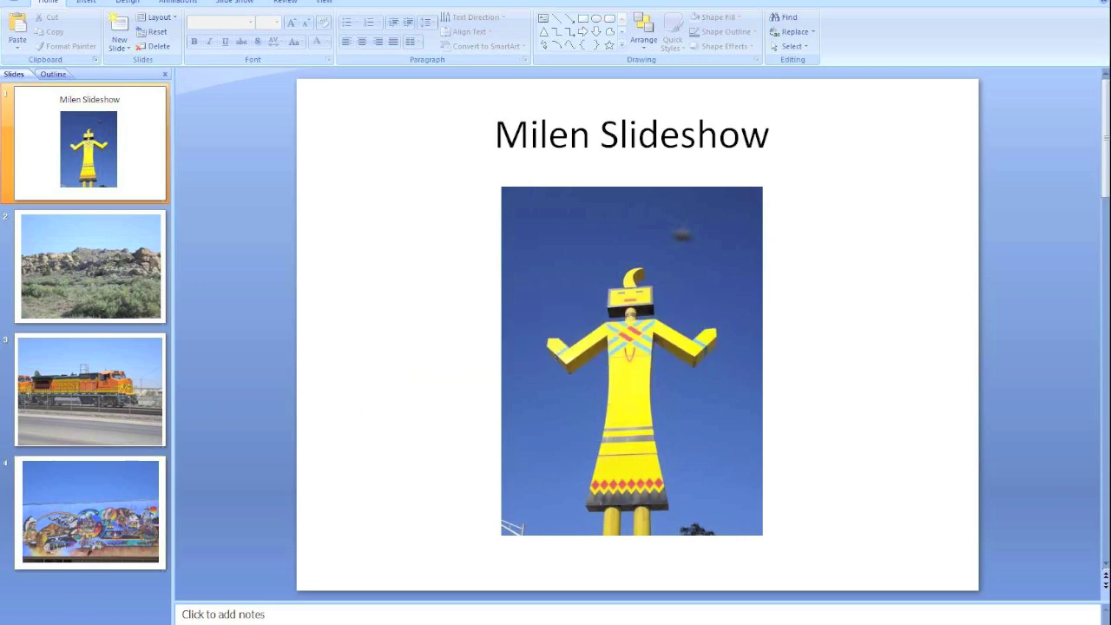
key("super")
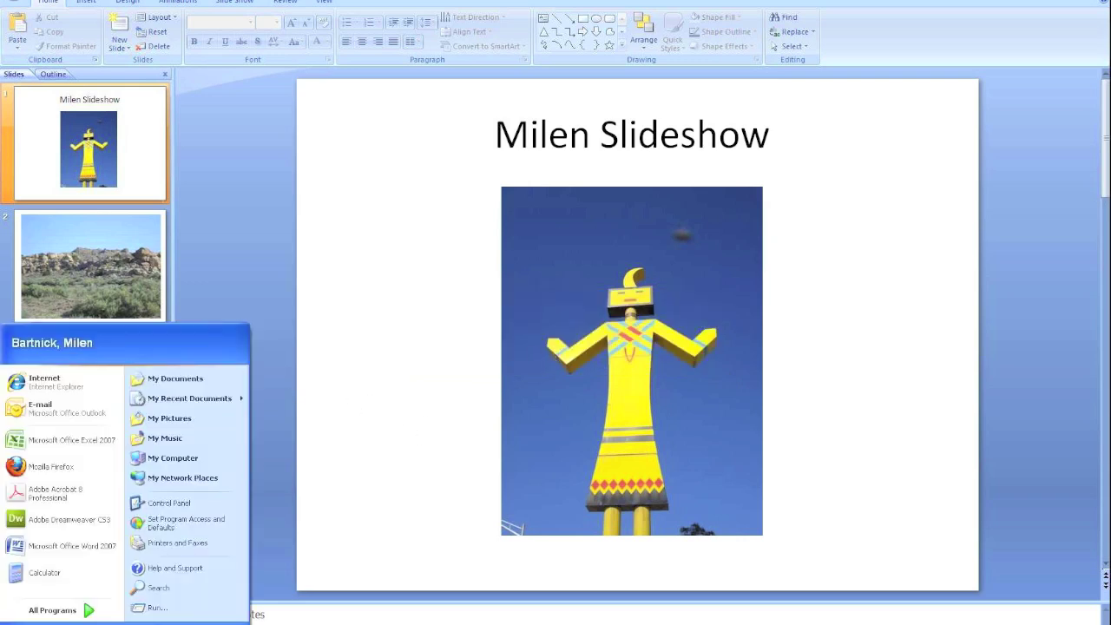
Step: Launch Windows Movie Maker and start importing files into Collections
left_click(62, 611)
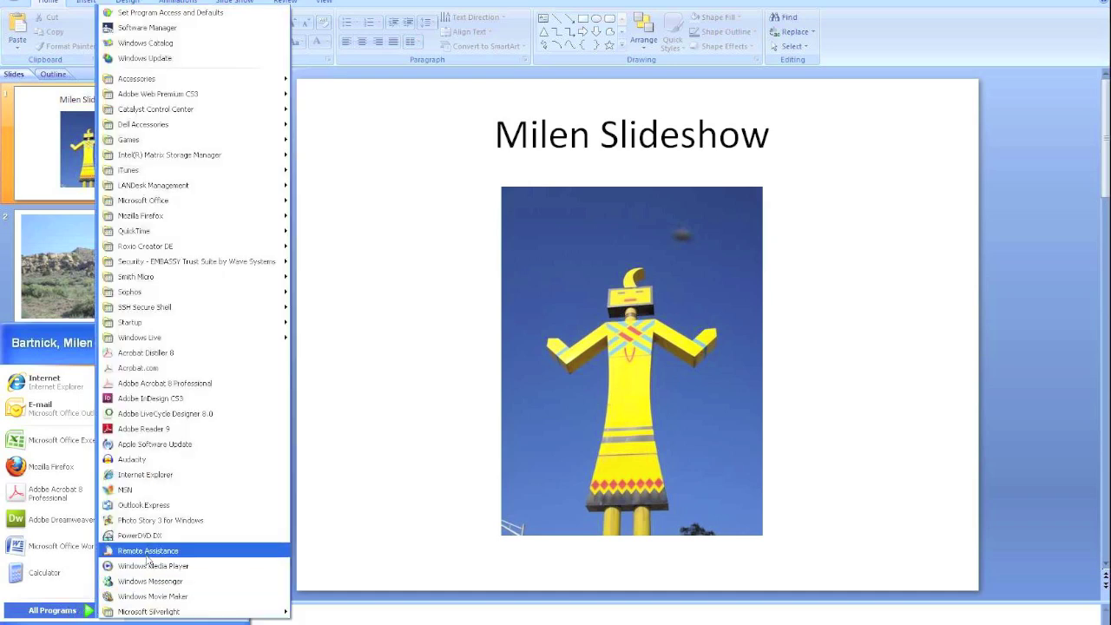
left_click(167, 598)
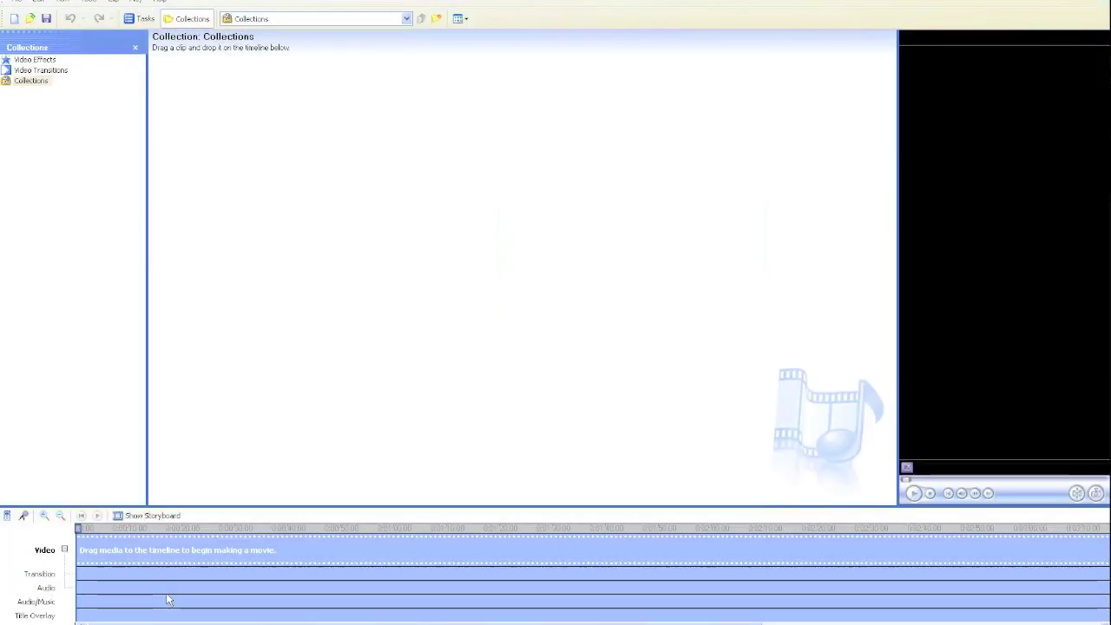
left_click(17, 2)
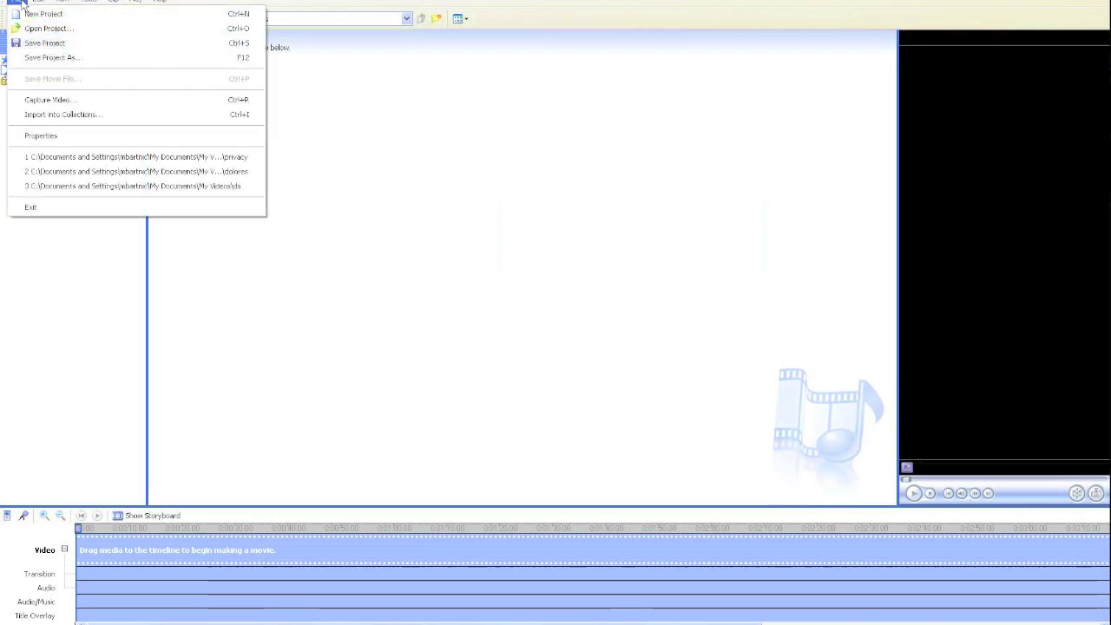
left_click(65, 118)
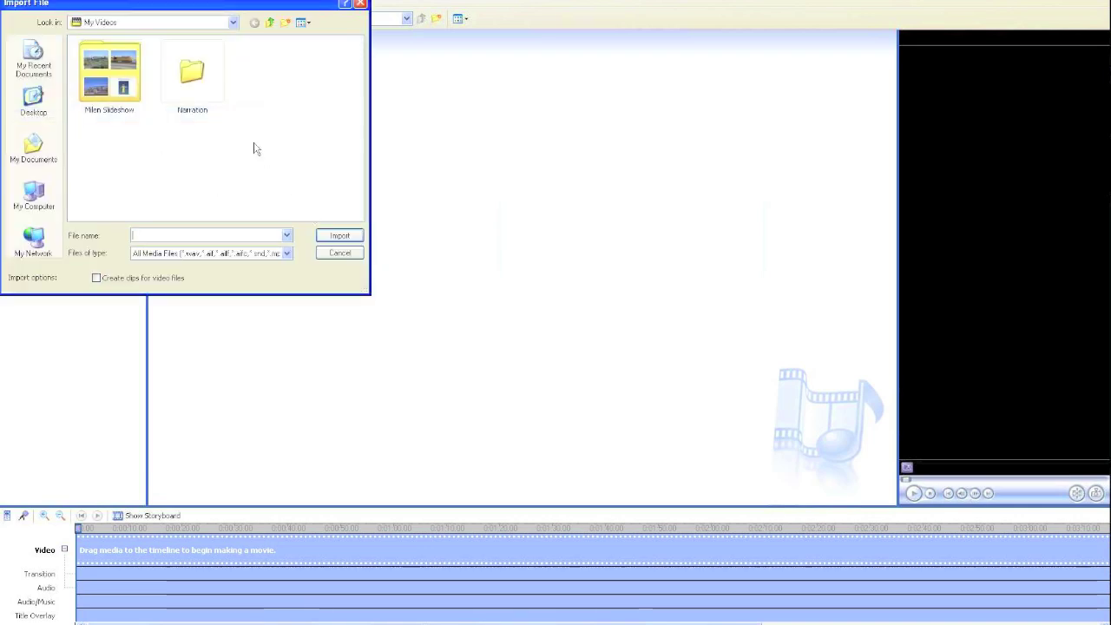
Step: Import Slide1, Slide2, Slide3 and Slide4 from the Milen Slideshow folder
double_click(117, 77)
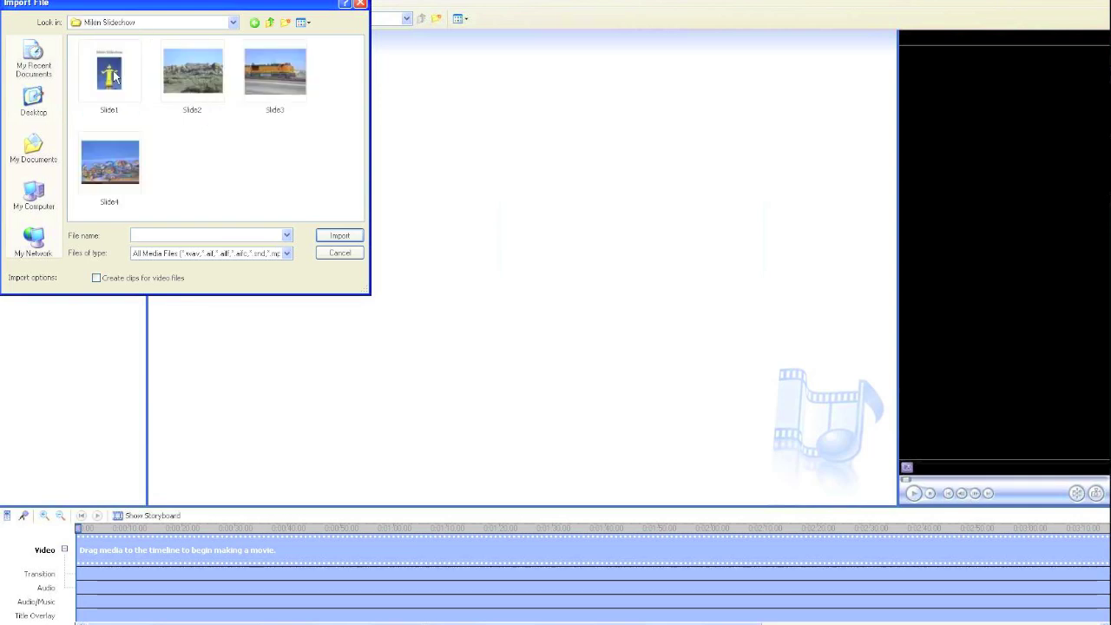
left_click(107, 79)
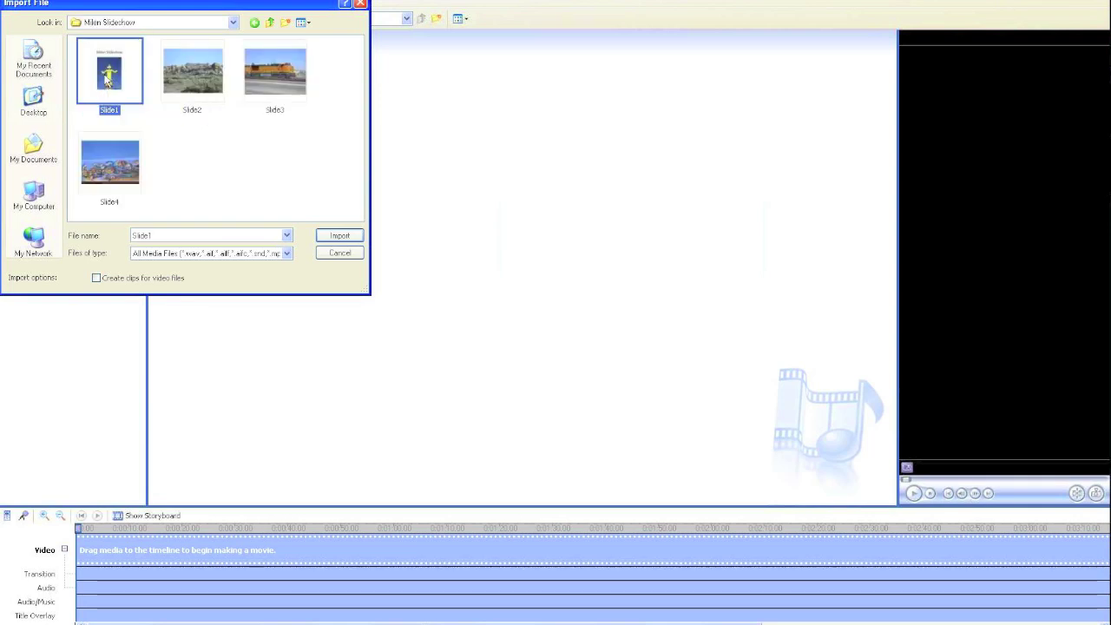
left_click(189, 78, "ctrl")
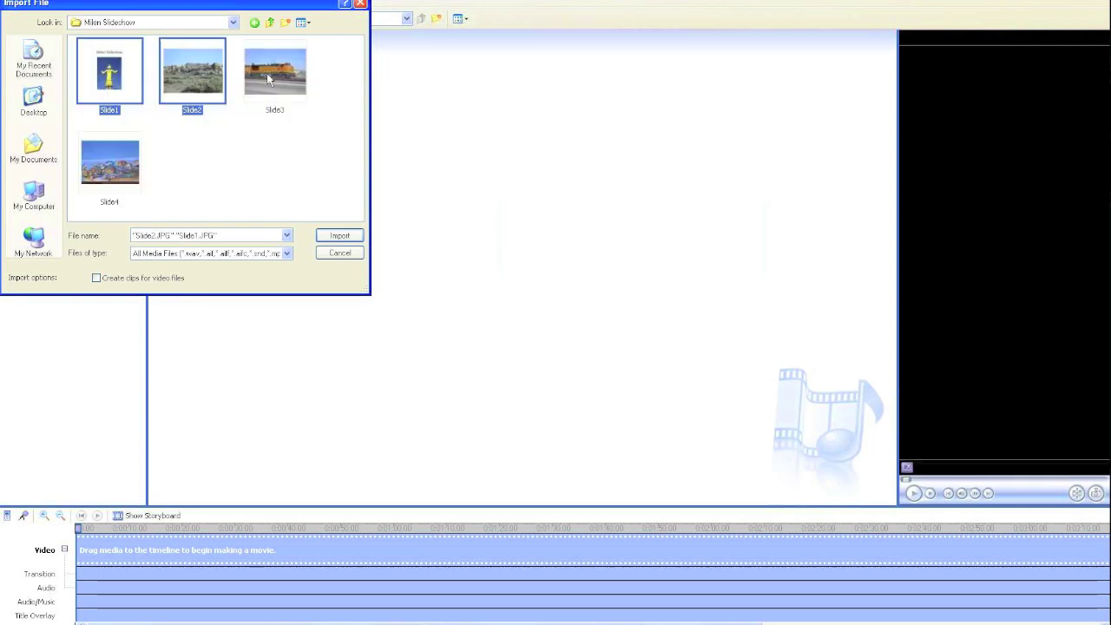
left_click(267, 73, "ctrl")
left_click(124, 163, "ctrl")
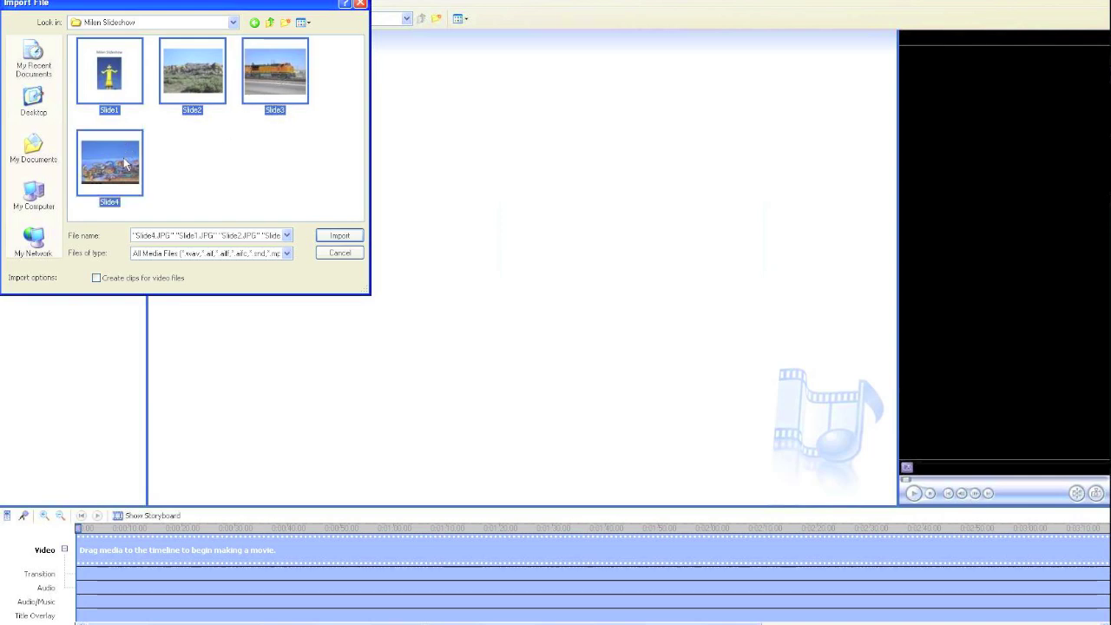
left_click(352, 240)
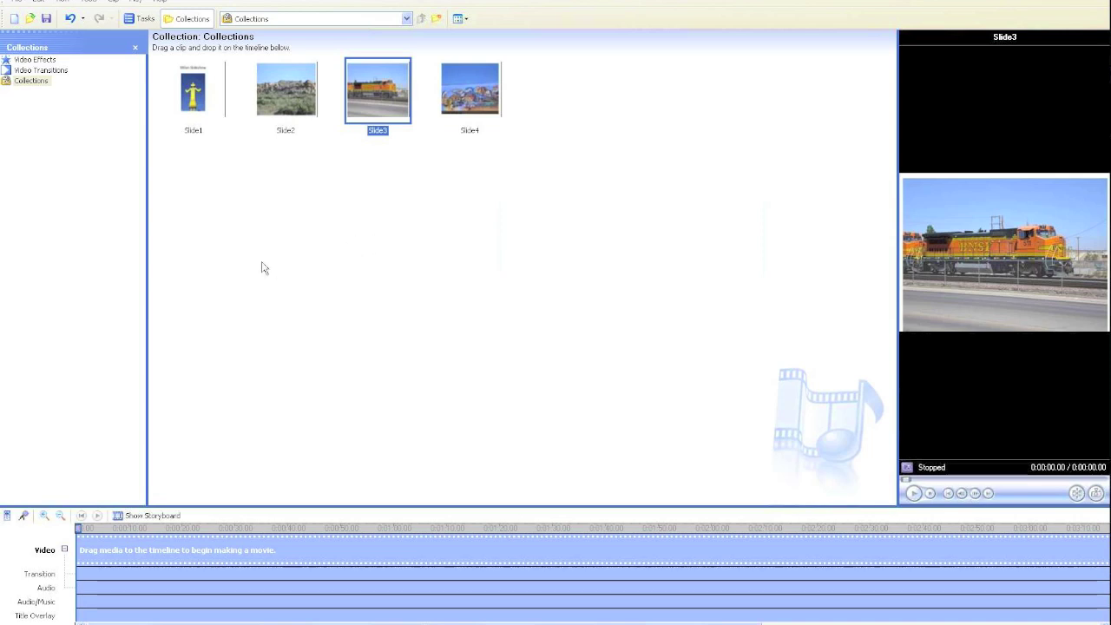
Step: Place Slide1 at the start of the timeline and lengthen it to about 10.6 seconds
left_click(192, 98)
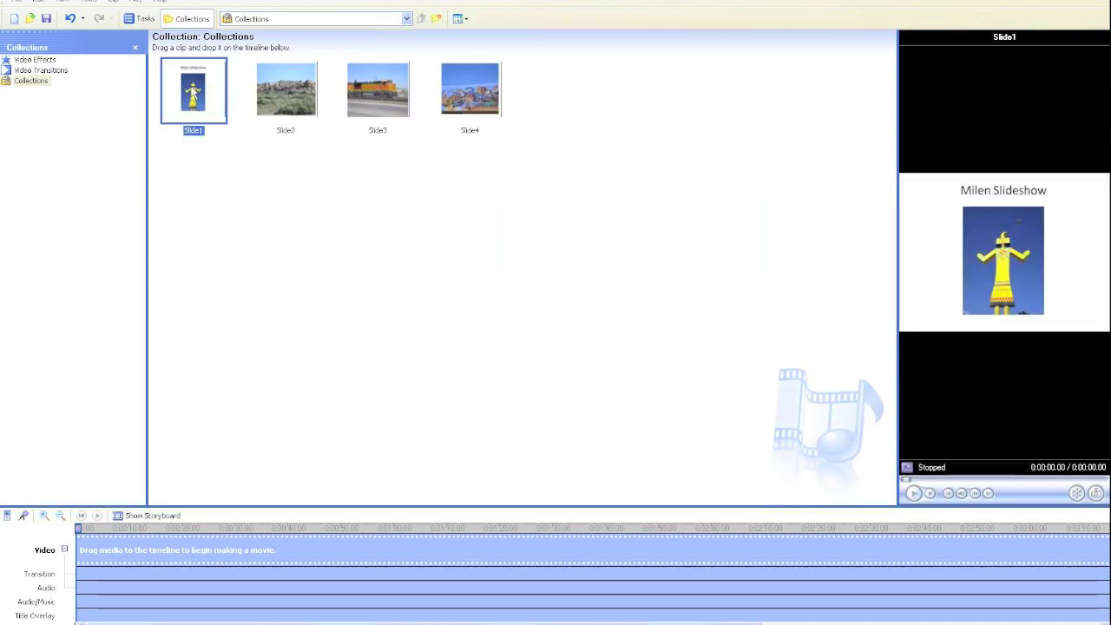
mouse_move(192, 97)
left_mouse_down()
mouse_move(193, 349)
mouse_move(163, 549)
left_mouse_up()
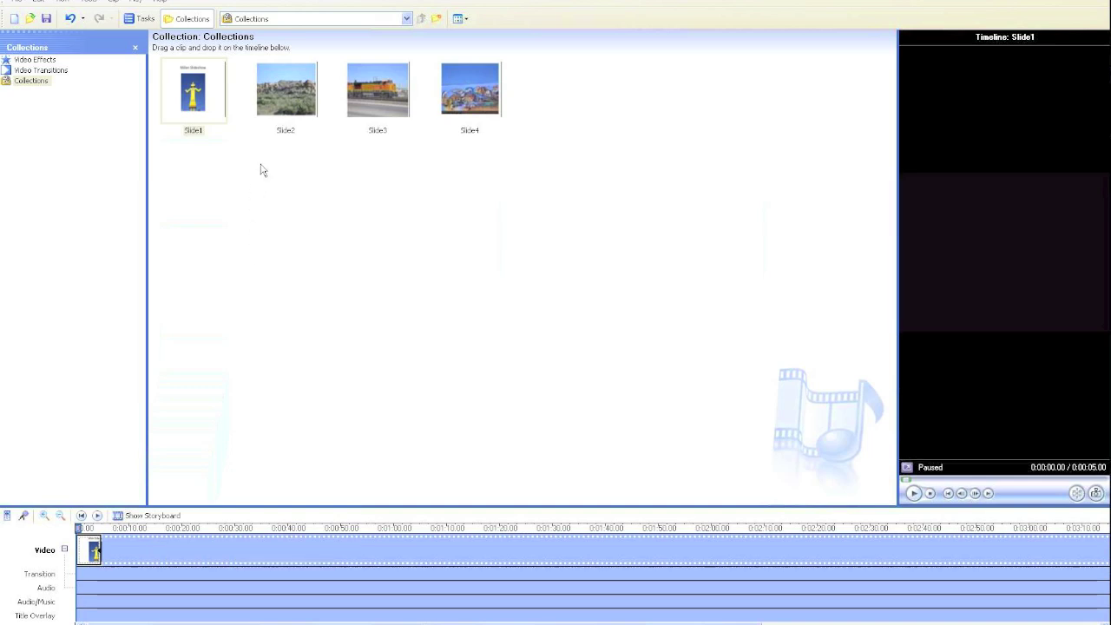
left_click_drag(101, 550, 129, 551)
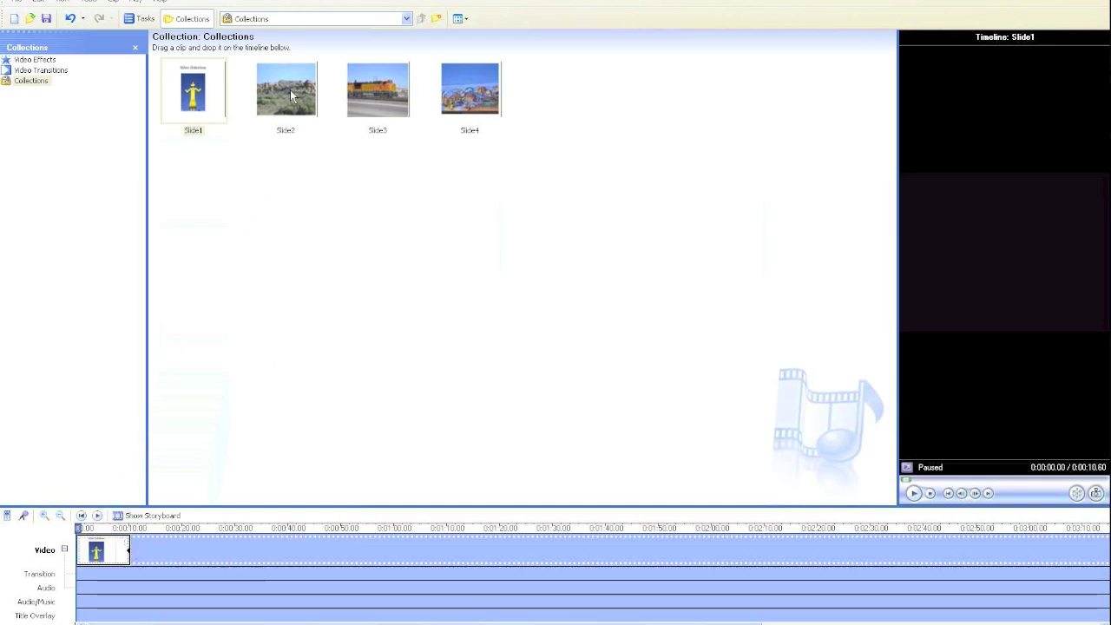
Step: Add Slide2, Slide3 and Slide4 in order after Slide1, totalling 0:00:31.60
mouse_move(291, 96)
left_mouse_down()
mouse_move(293, 85)
mouse_move(241, 462)
mouse_move(210, 552)
mouse_move(187, 552)
left_mouse_up()
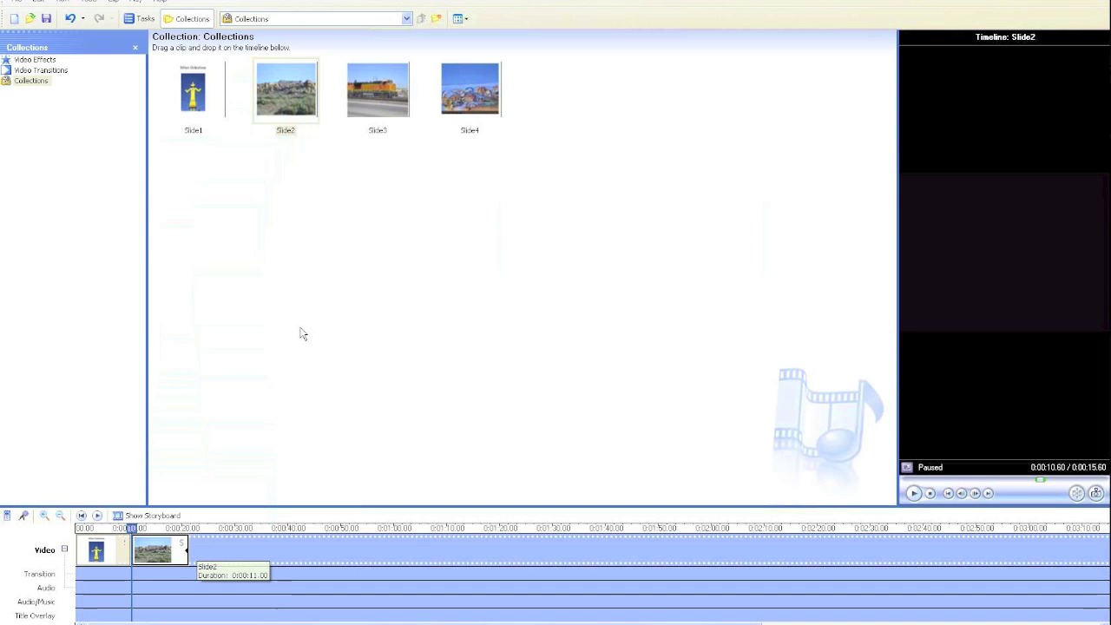
left_click(388, 123)
left_click_drag(388, 90, 251, 545)
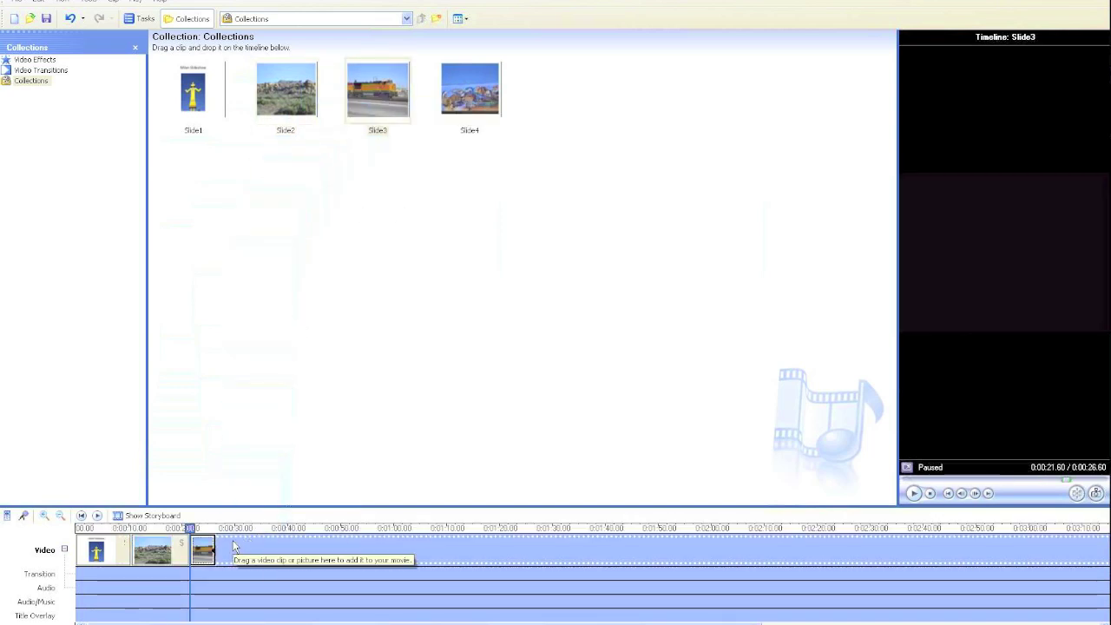
left_click(468, 87)
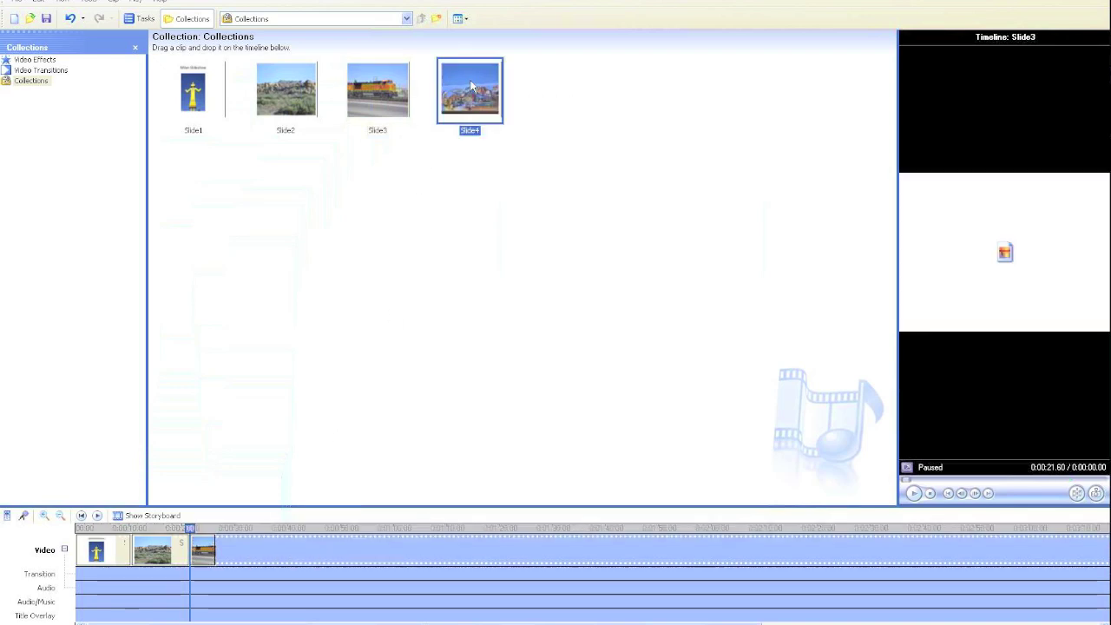
left_click_drag(475, 82, 271, 538)
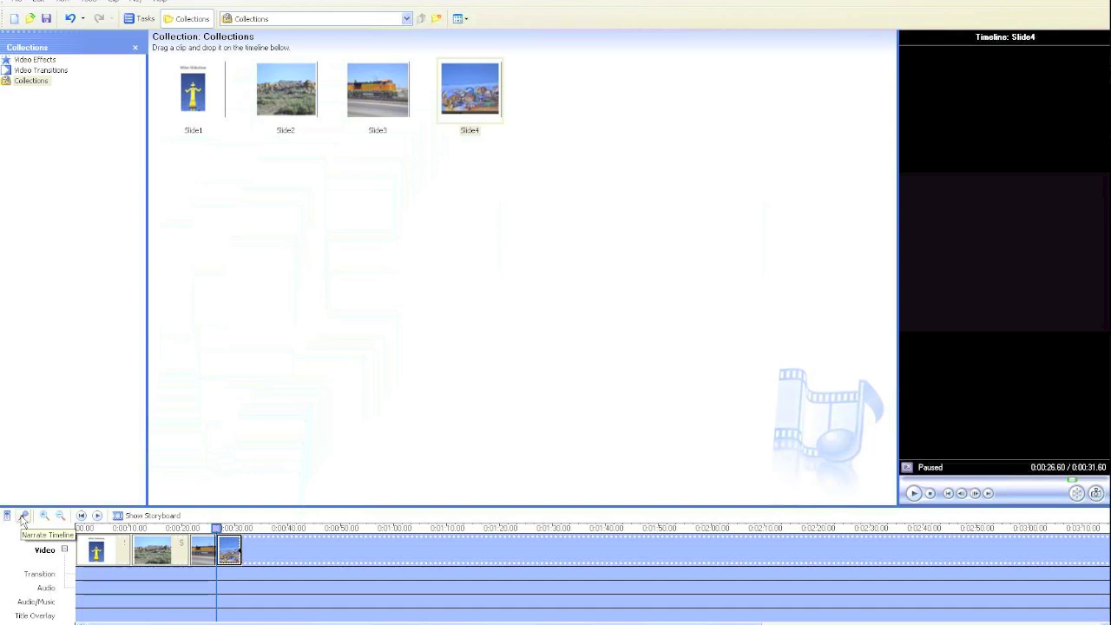
Step: Record a 7-second narration with Narrate Timeline from near the start of Slide1
left_click(91, 529)
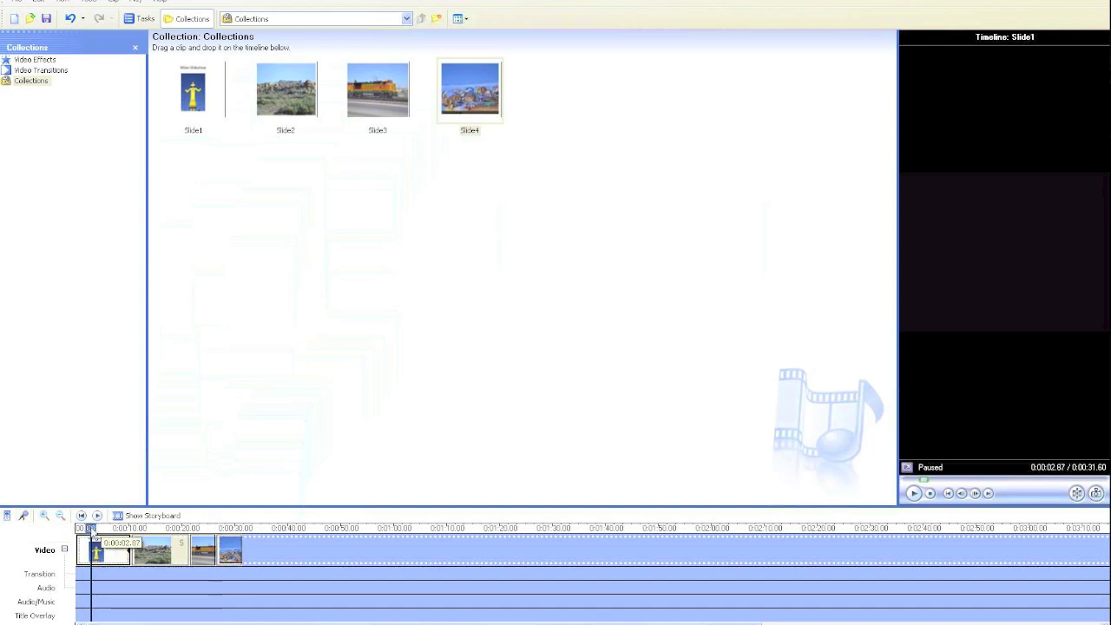
left_click(24, 516)
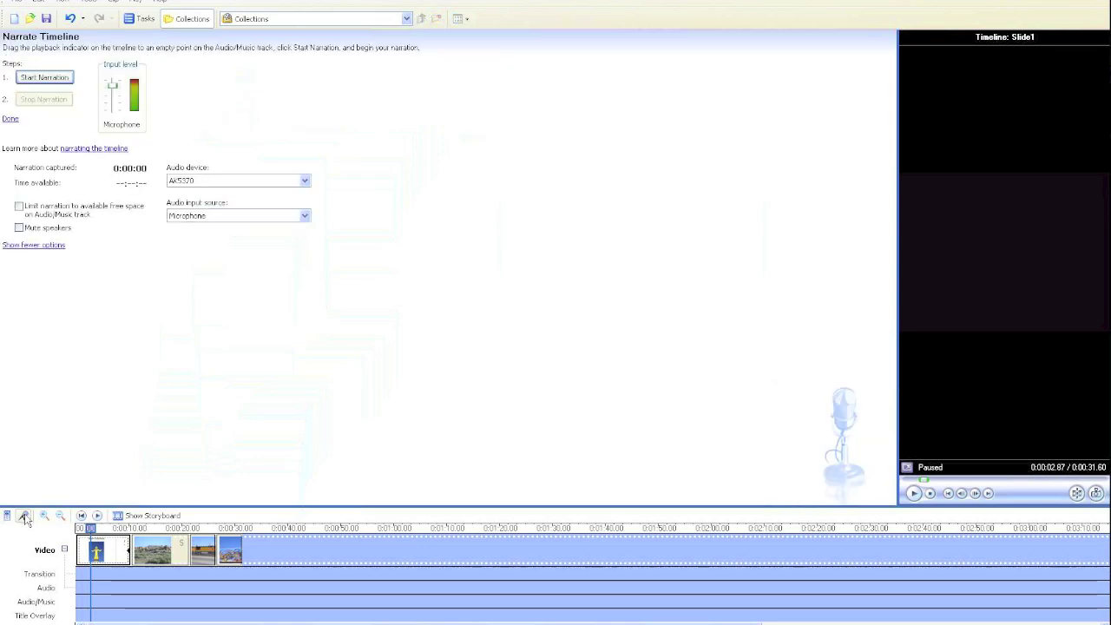
left_click(43, 80)
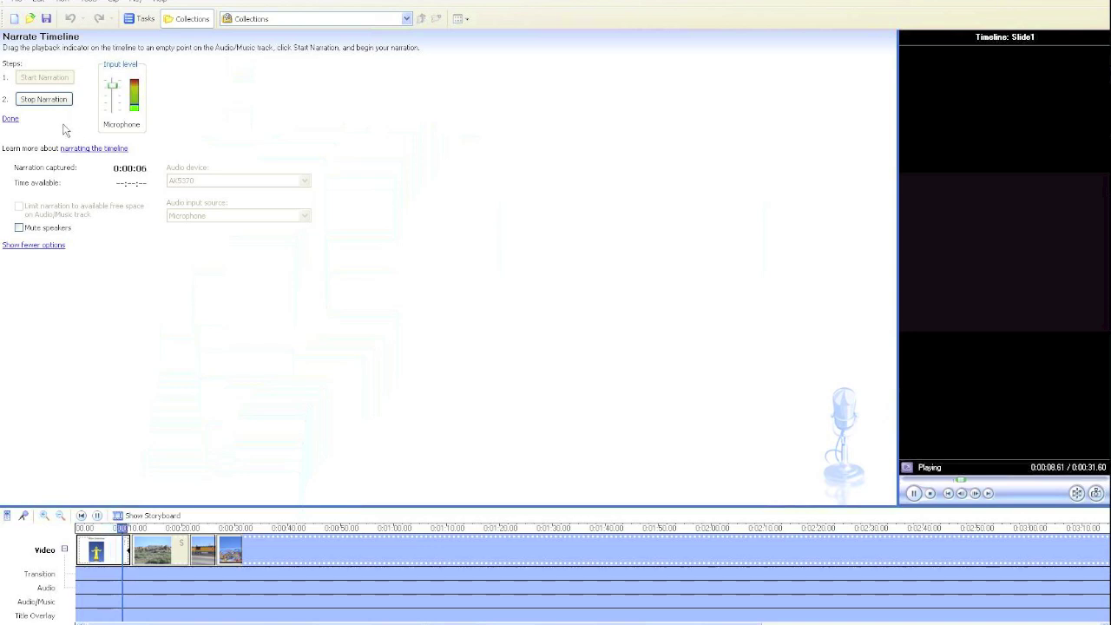
left_click(47, 101)
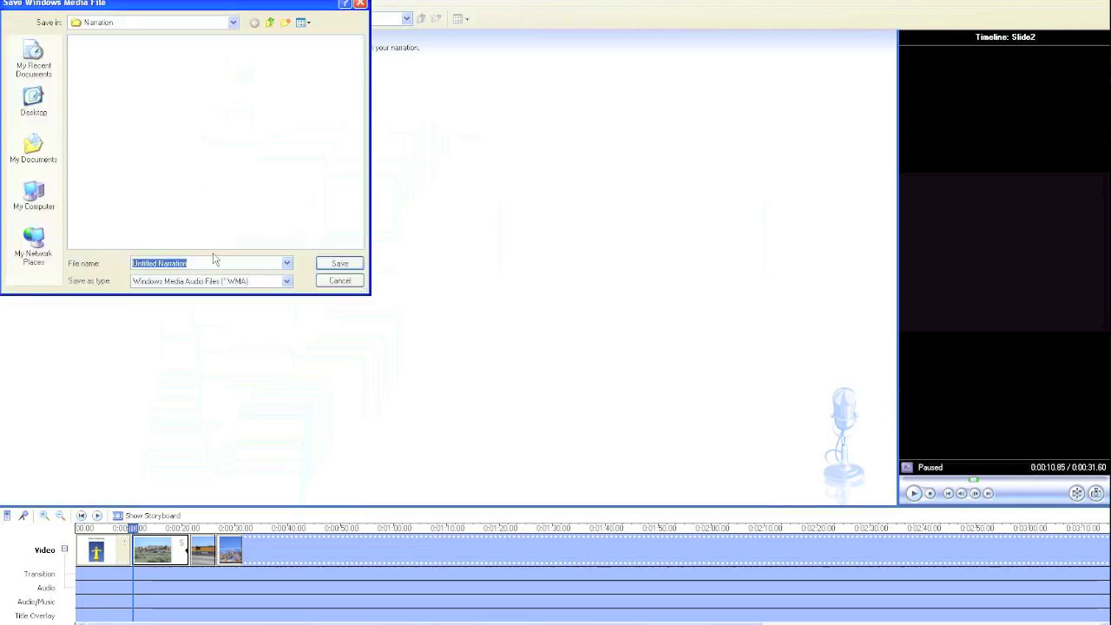
Step: Save the narration as partone, delete it from the audio track, and record a fresh narration
type("partone")
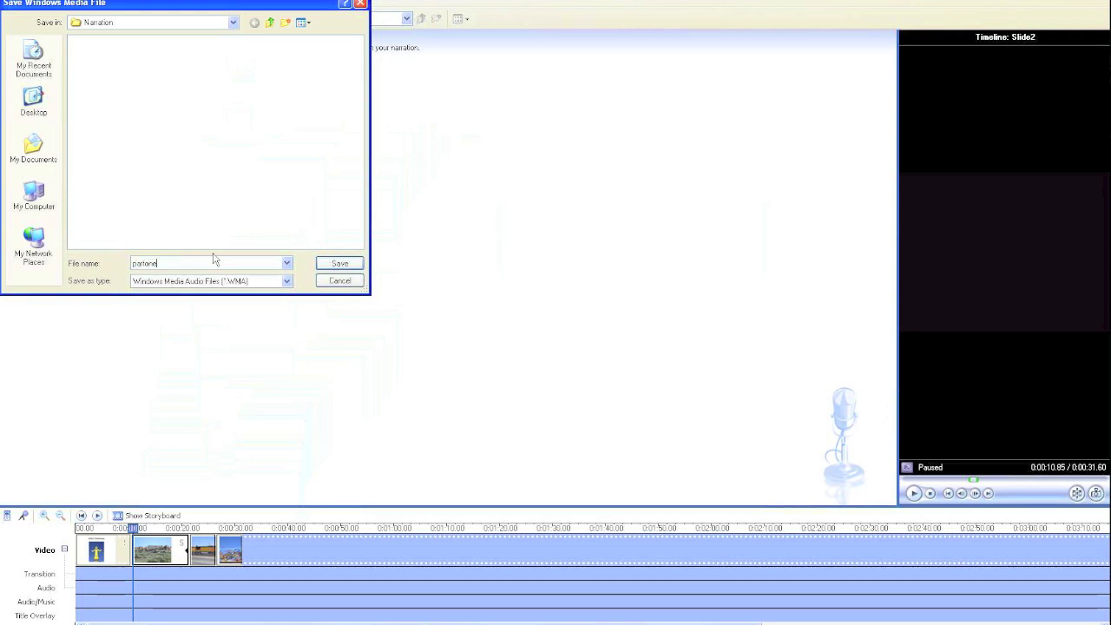
left_click(340, 263)
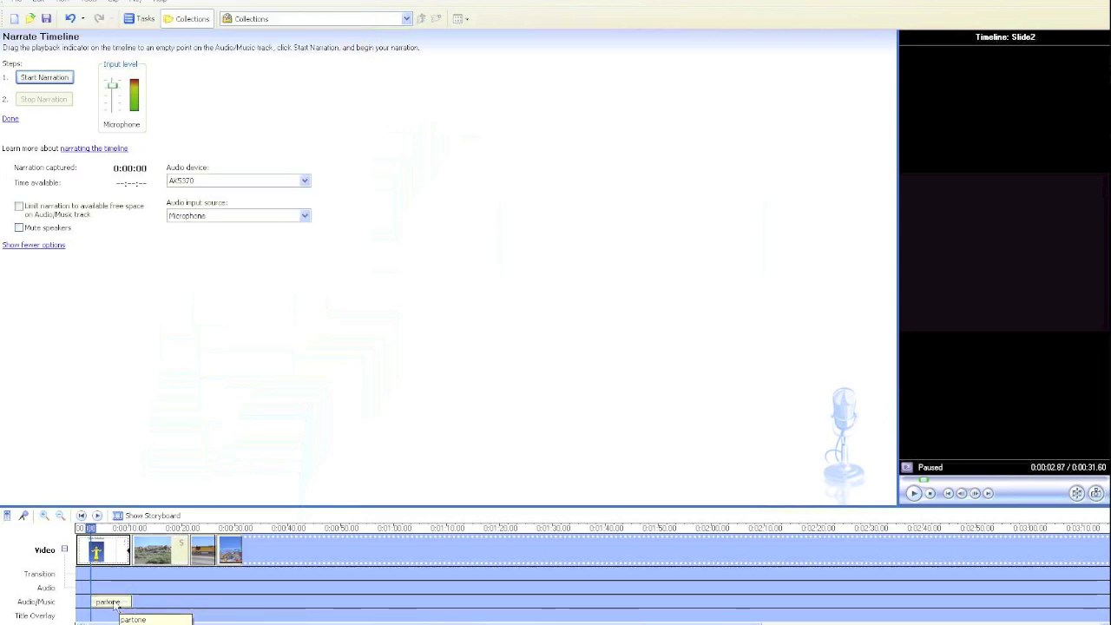
left_click_drag(115, 605, 104, 601)
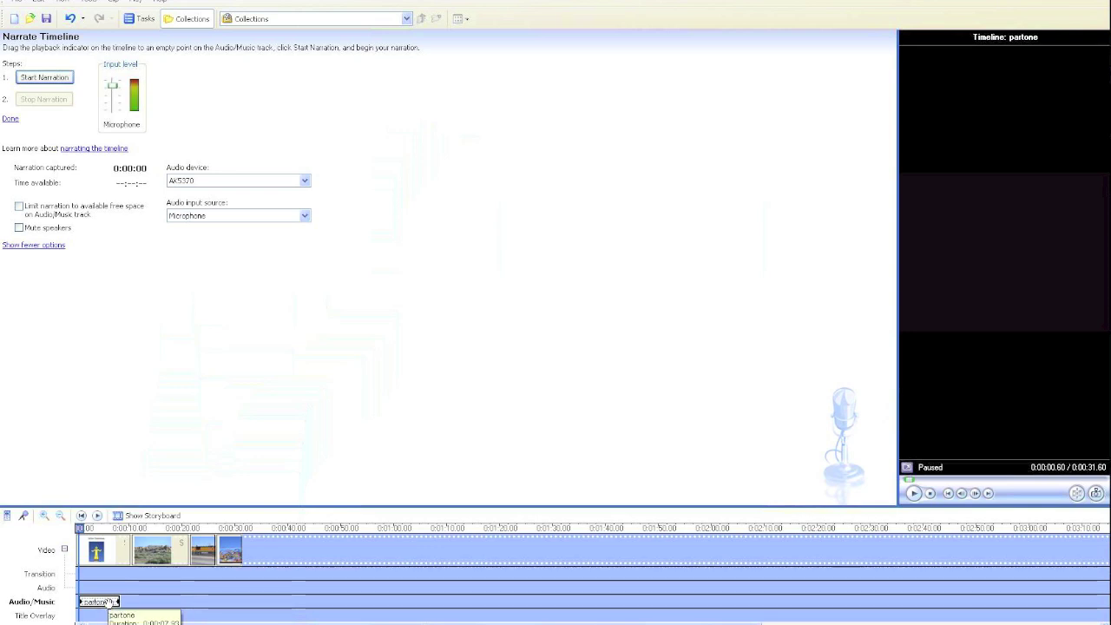
key("Delete")
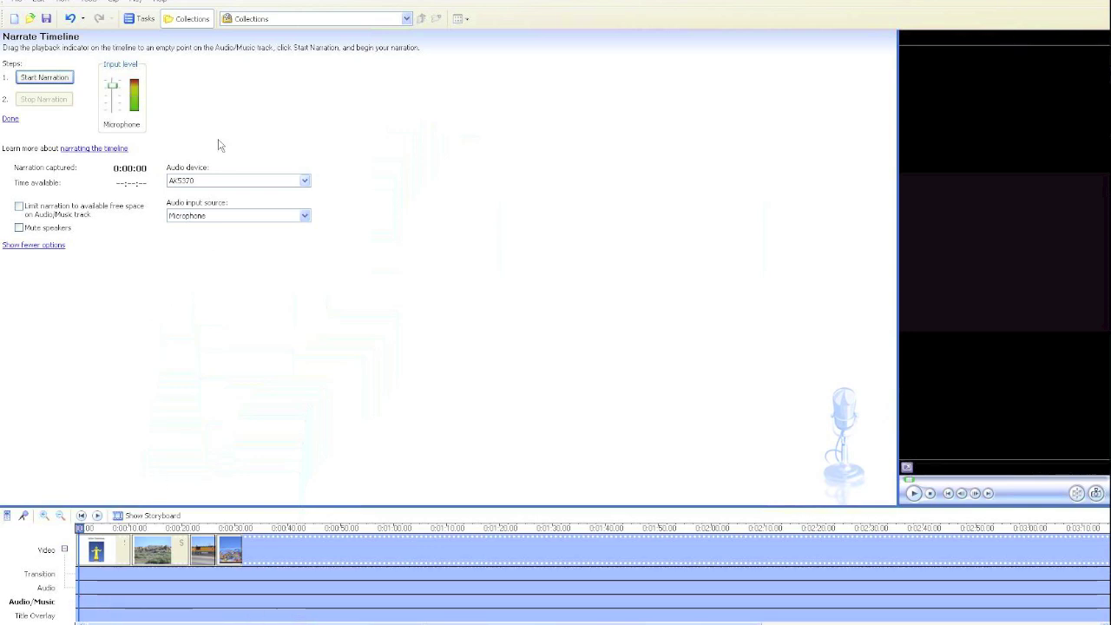
left_click(44, 77)
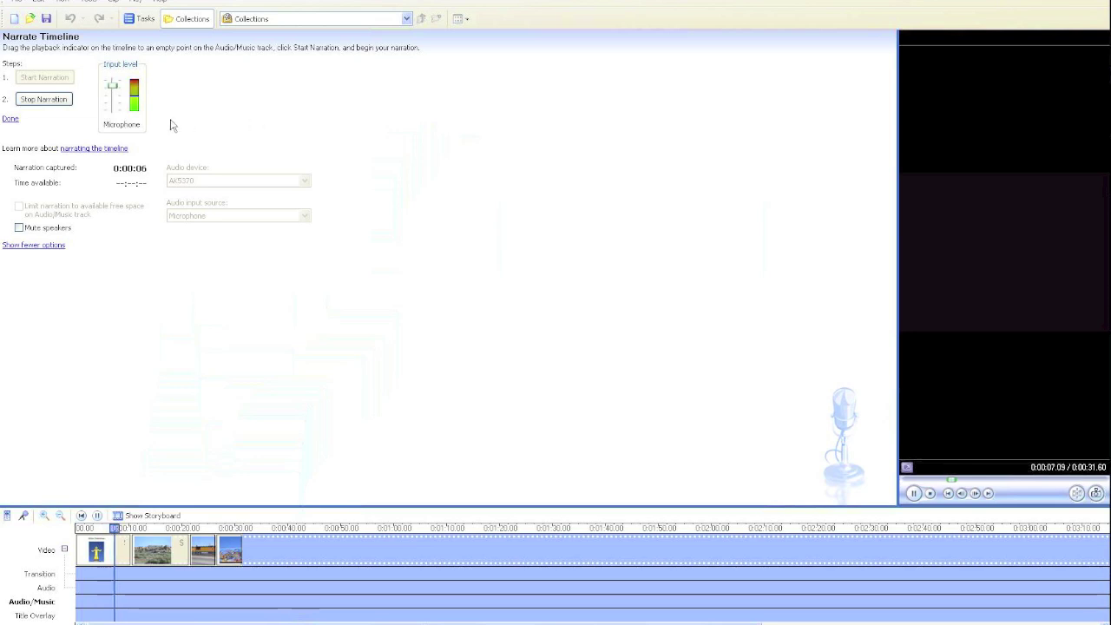
Step: Stop the new narration and save it as parttwo after the partone name-exists error
left_click(52, 101)
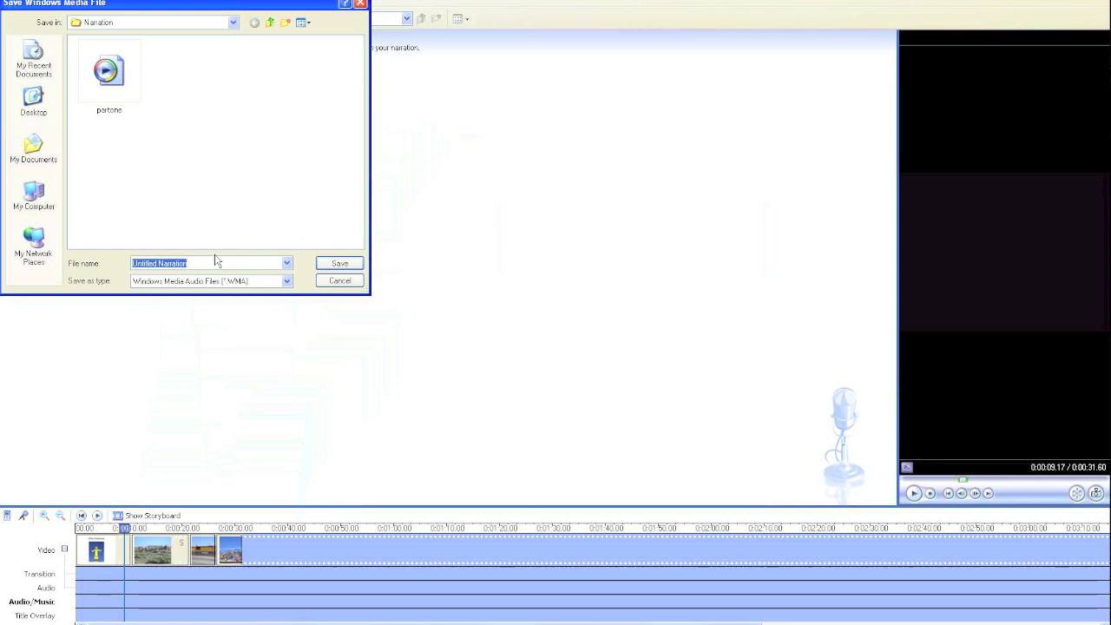
type("parpar")
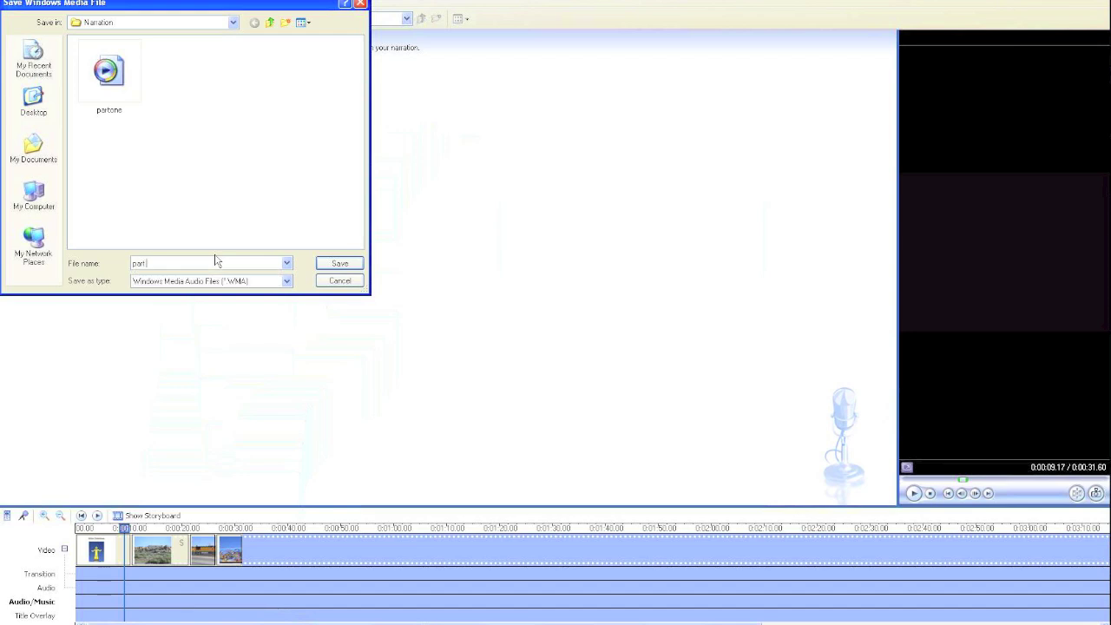
type("t")
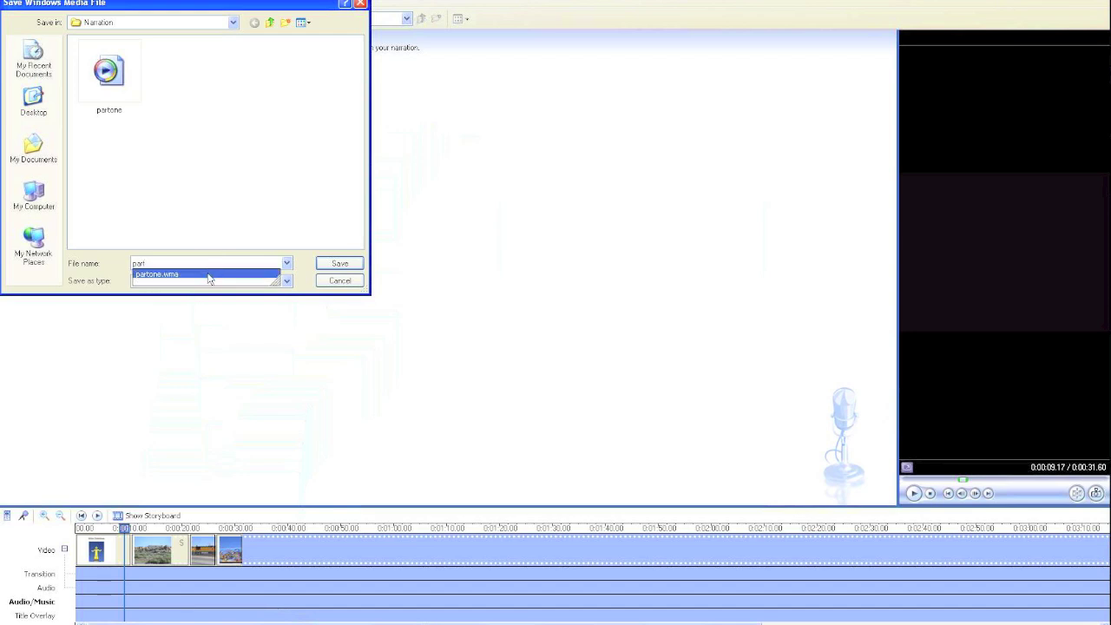
left_click(208, 275)
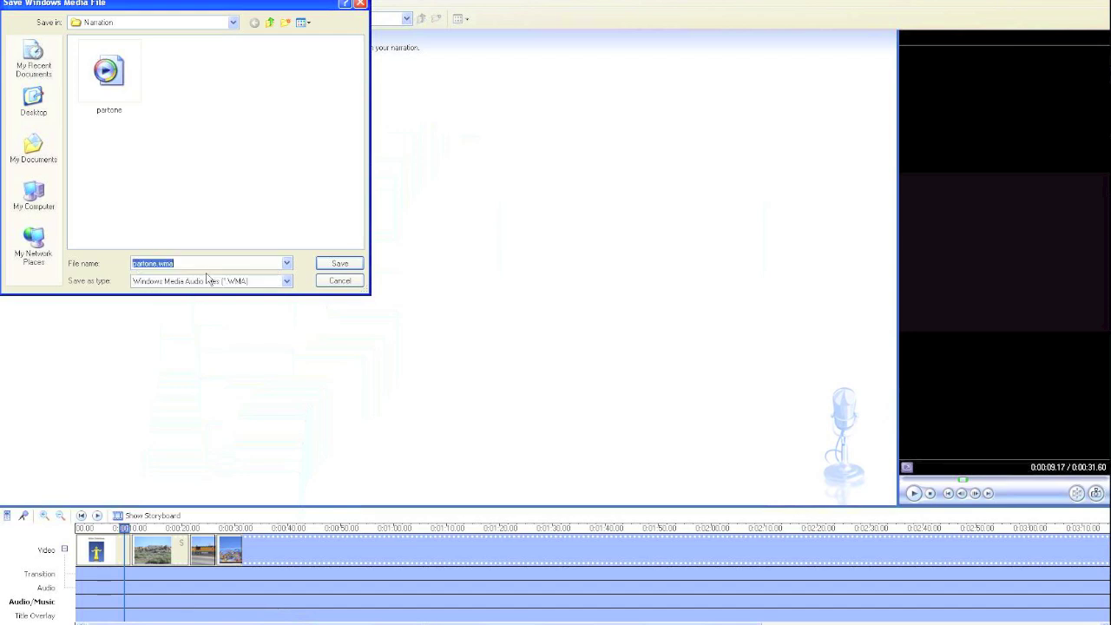
left_click(351, 262)
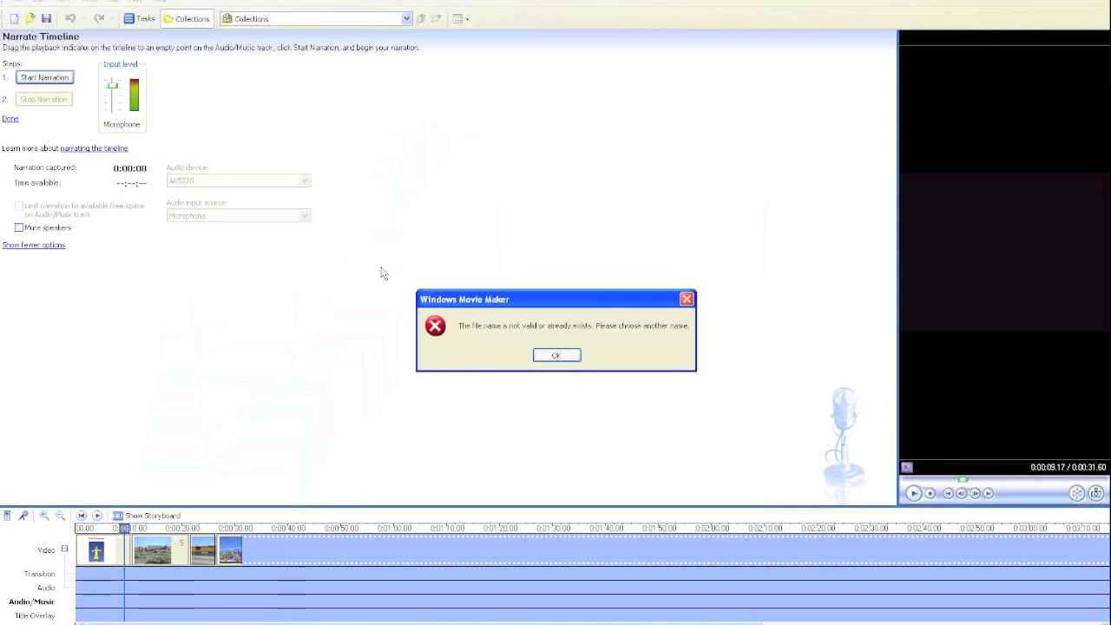
left_click(556, 355)
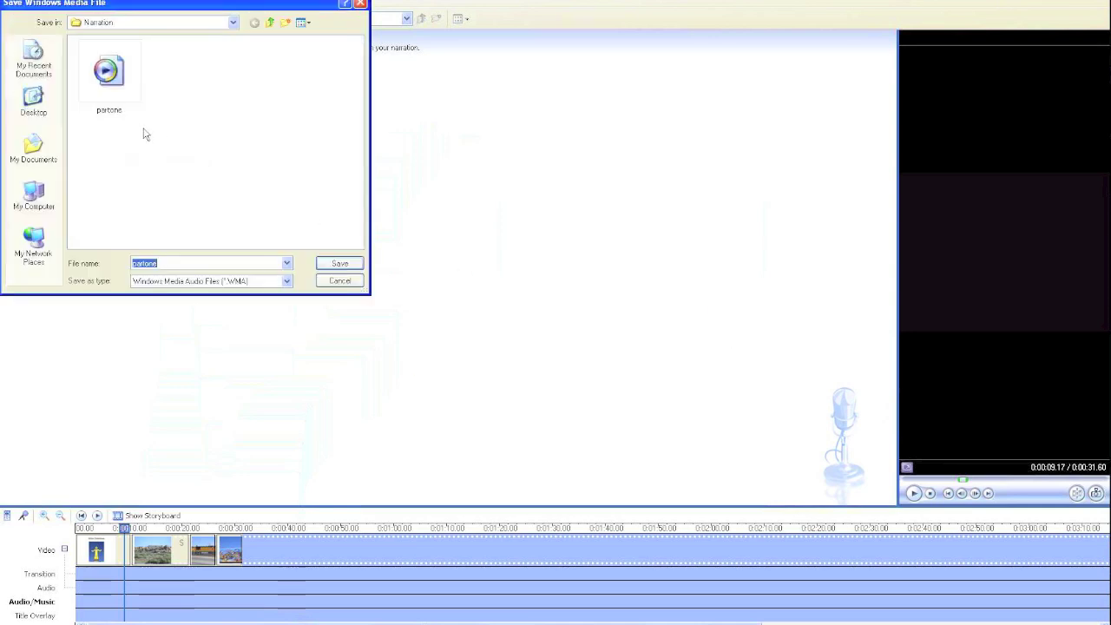
left_click(154, 263)
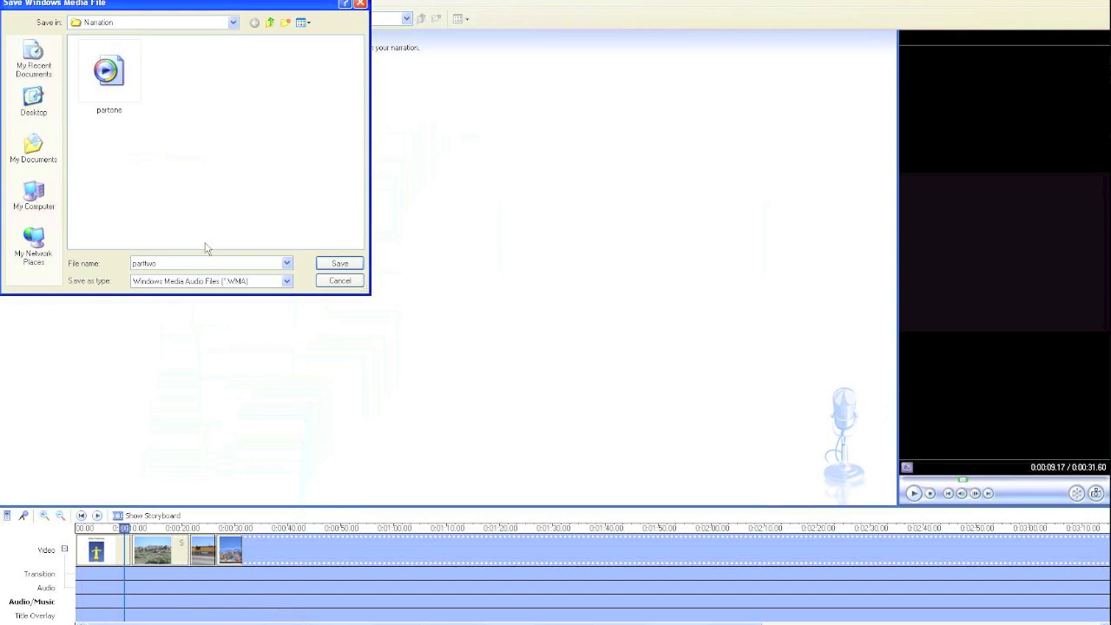
type("two")
left_click(341, 265)
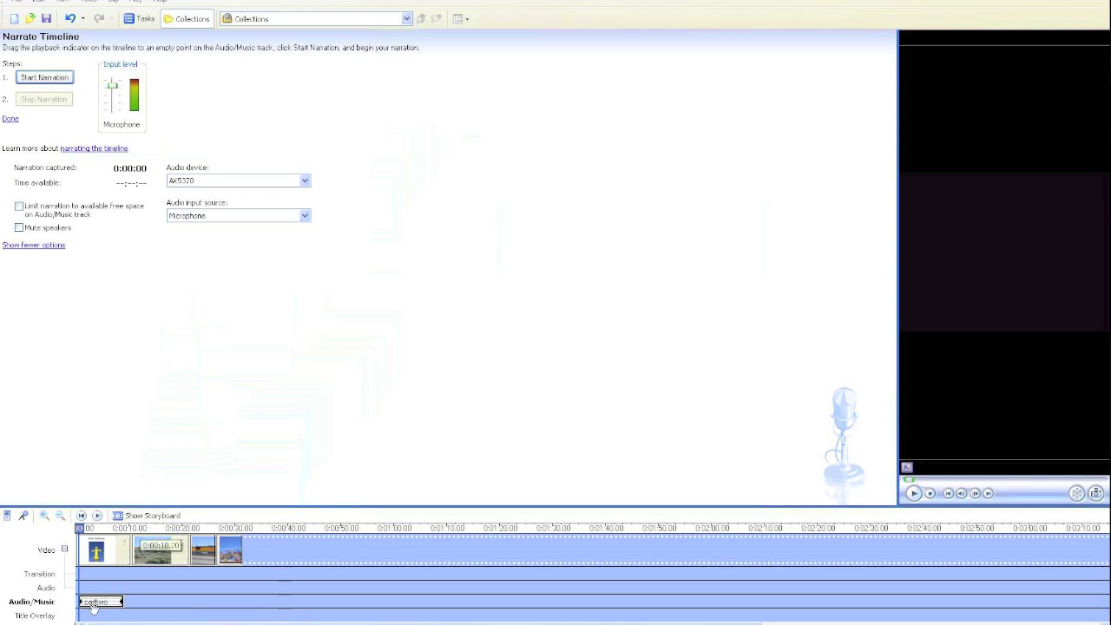
left_click(122, 547)
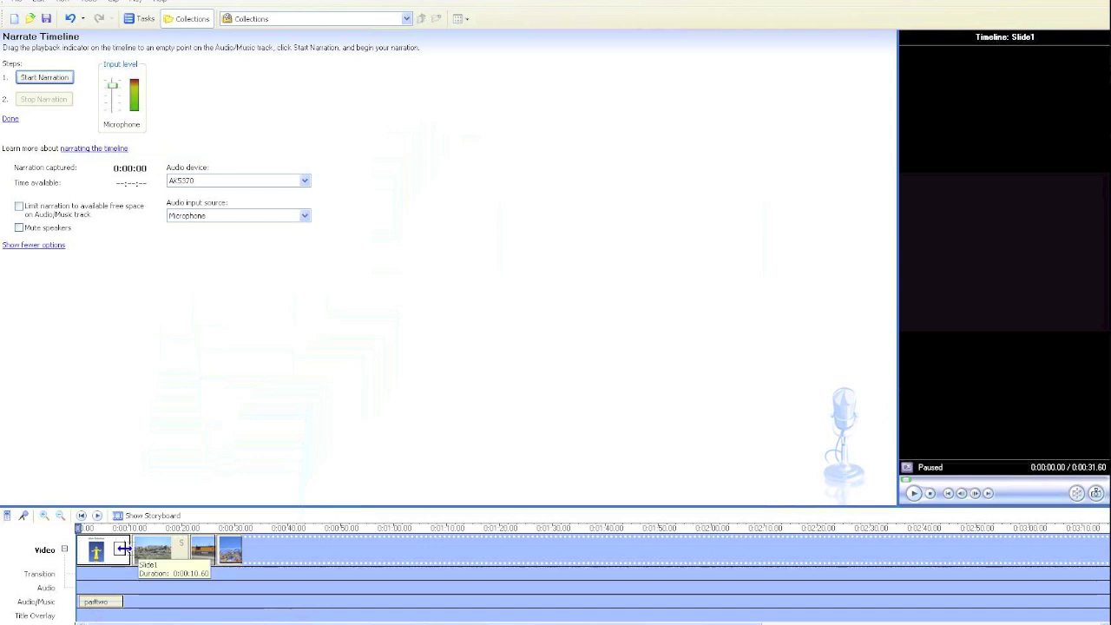
Step: Shorten Slide1 to about 9 seconds and move playback to Slide2's start at 0:00:09.13
left_click_drag(123, 549, 116, 549)
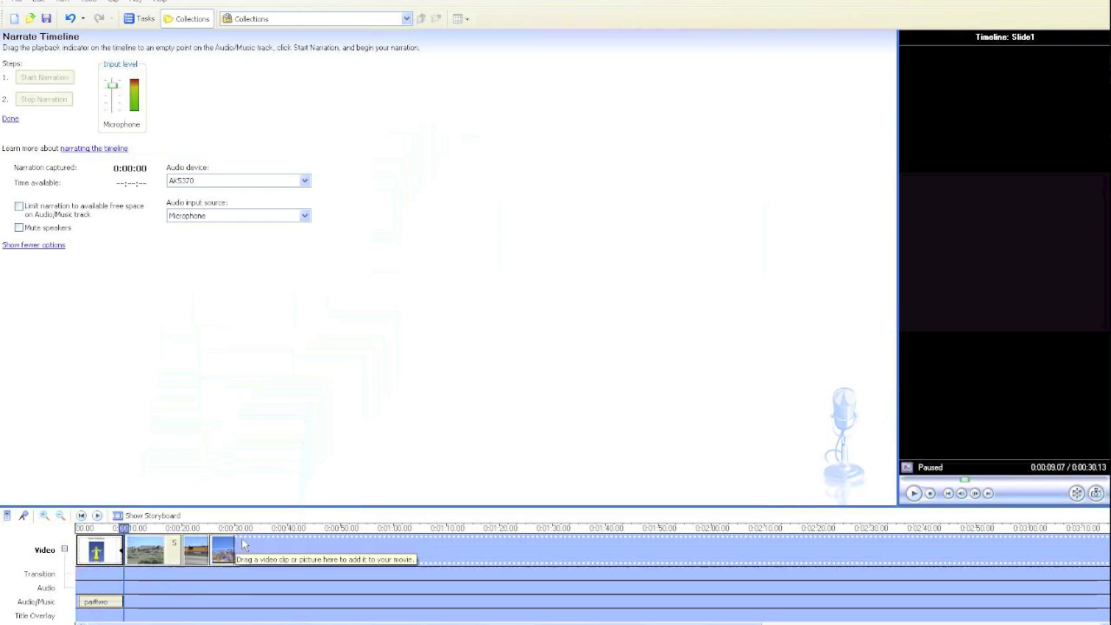
left_click_drag(124, 529, 124, 532)
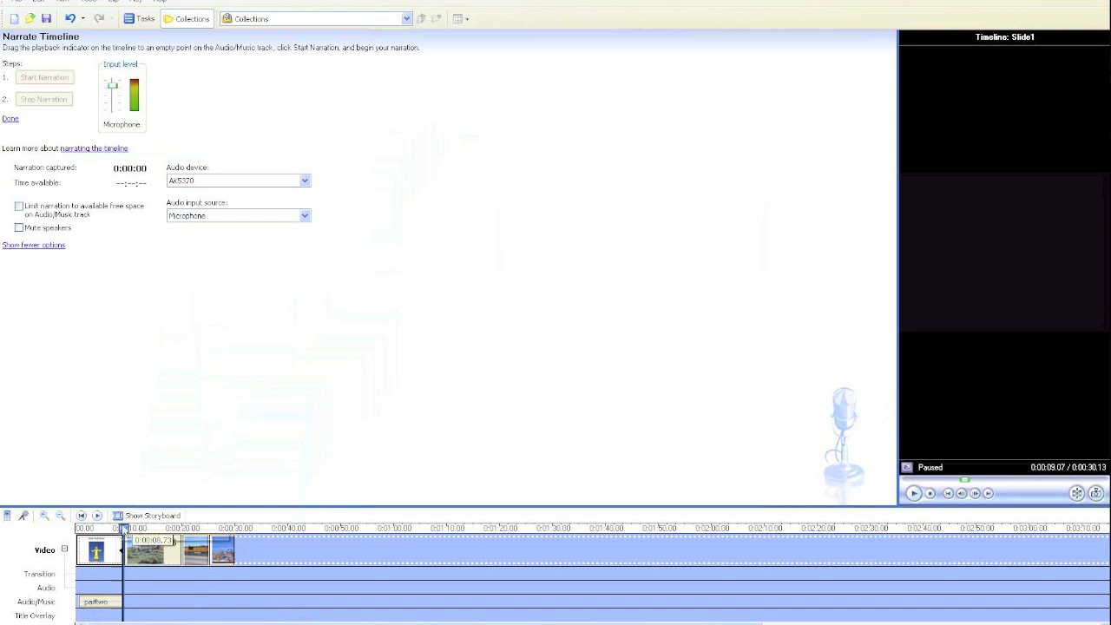
left_click_drag(123, 529, 124, 529)
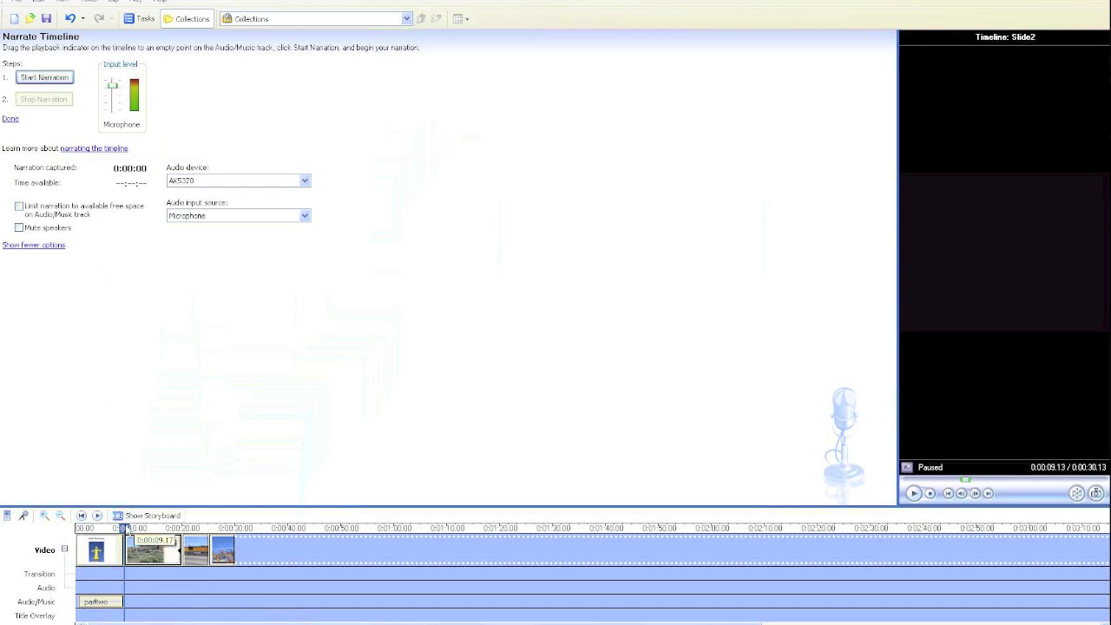
Step: Record a 13-second narration over Slide2 and save it as pt3
left_click(53, 79)
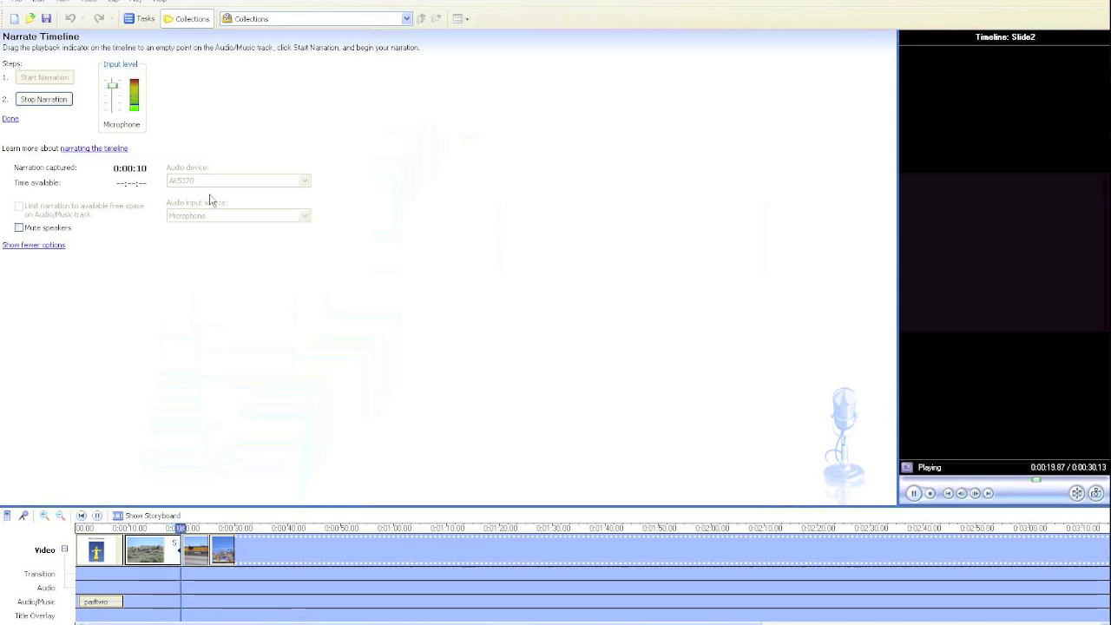
left_click(52, 101)
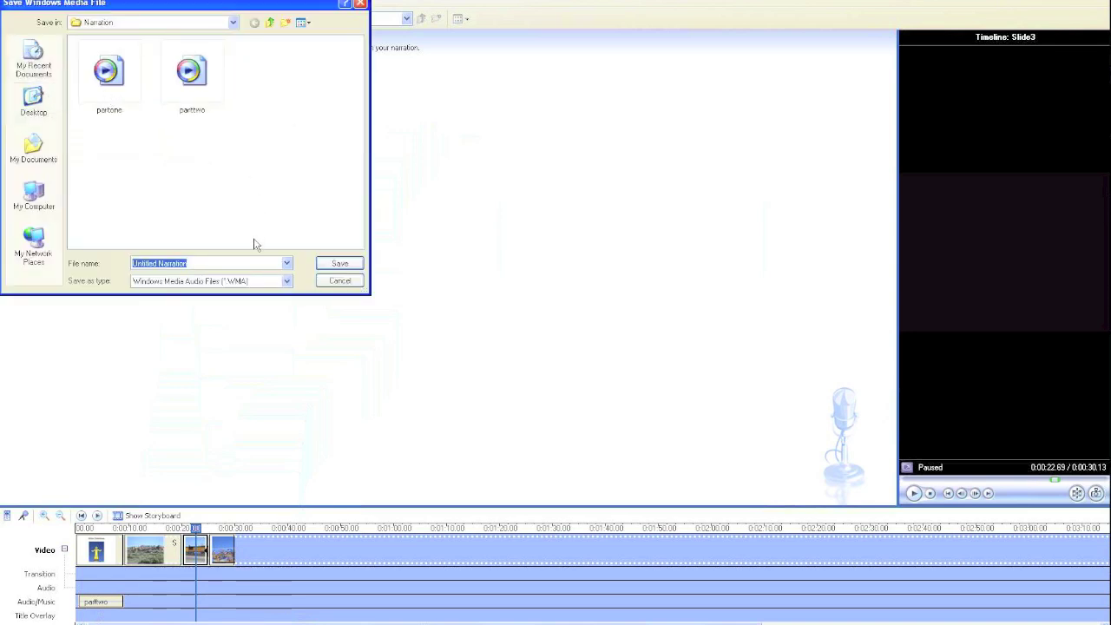
type("pt3")
left_click(341, 264)
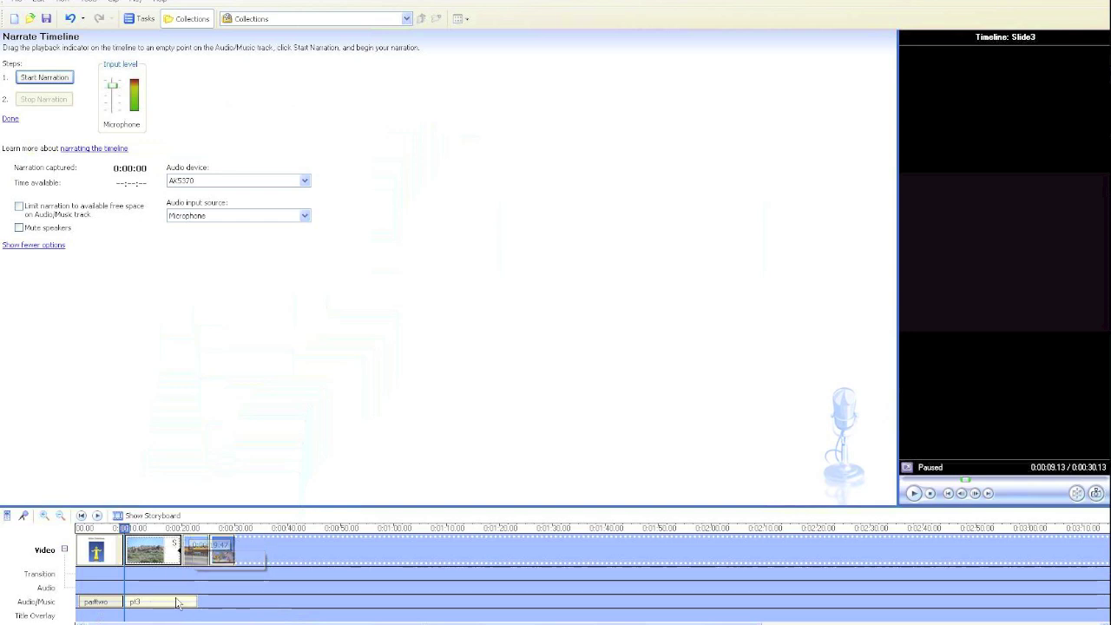
Step: Stretch Slide2 to 14 seconds to cover pt3, making the movie 0:00:33.13, then finish narrating
left_click(200, 547)
left_click_drag(198, 547, 196, 547)
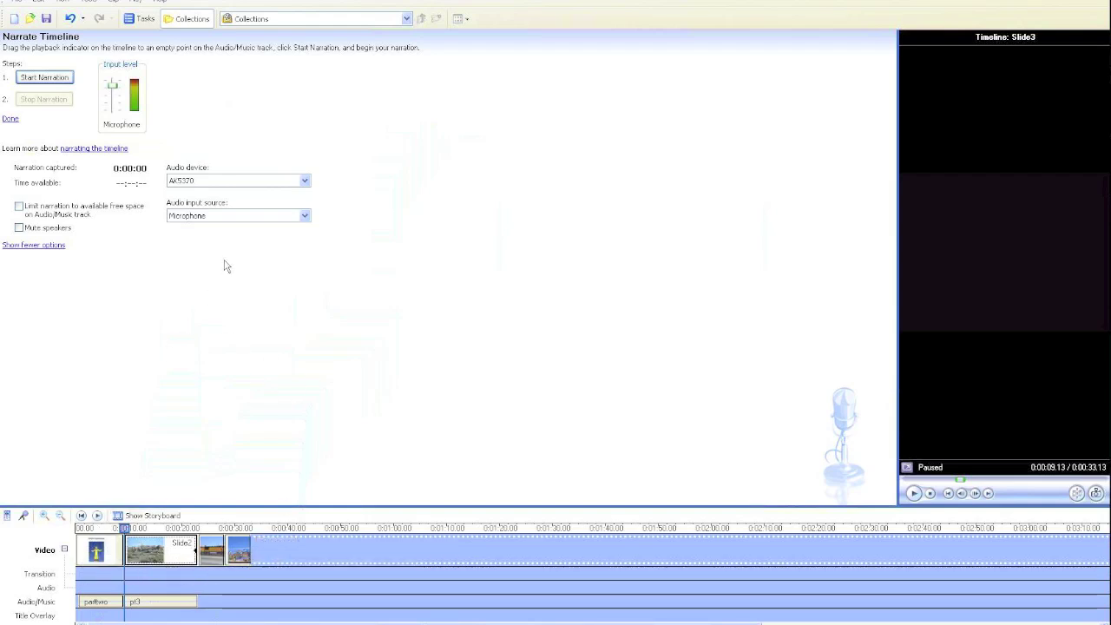
left_click(142, 19)
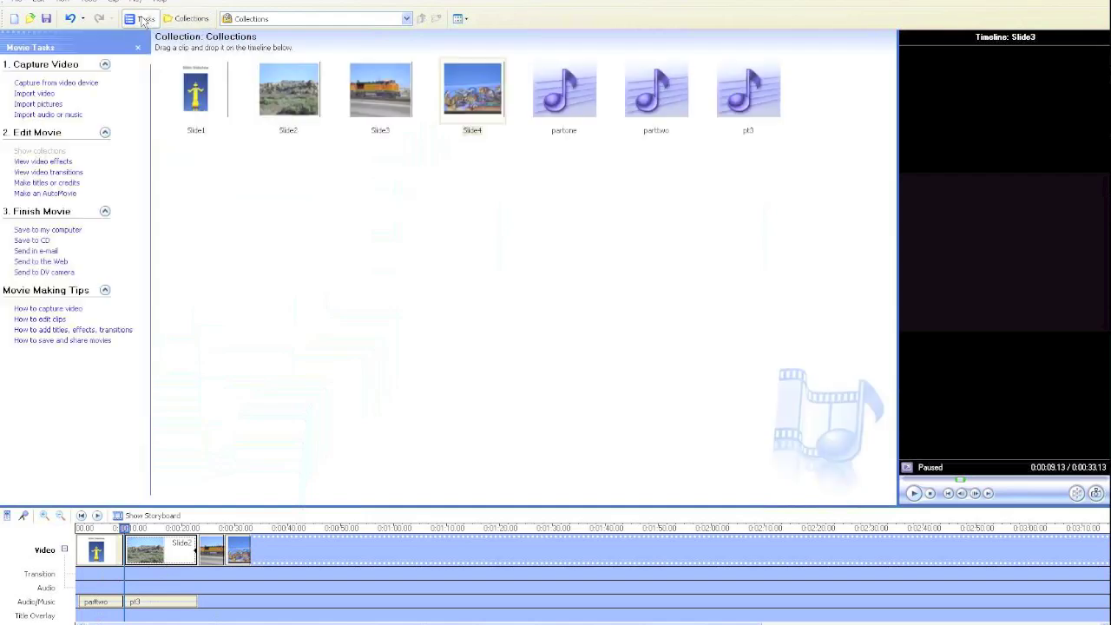
Step: Place Dissolve transitions between Slide1/Slide2, Slide2/Slide3 and Slide3/Slide4, trimming the movie to 0:00:29.40
left_click(71, 172)
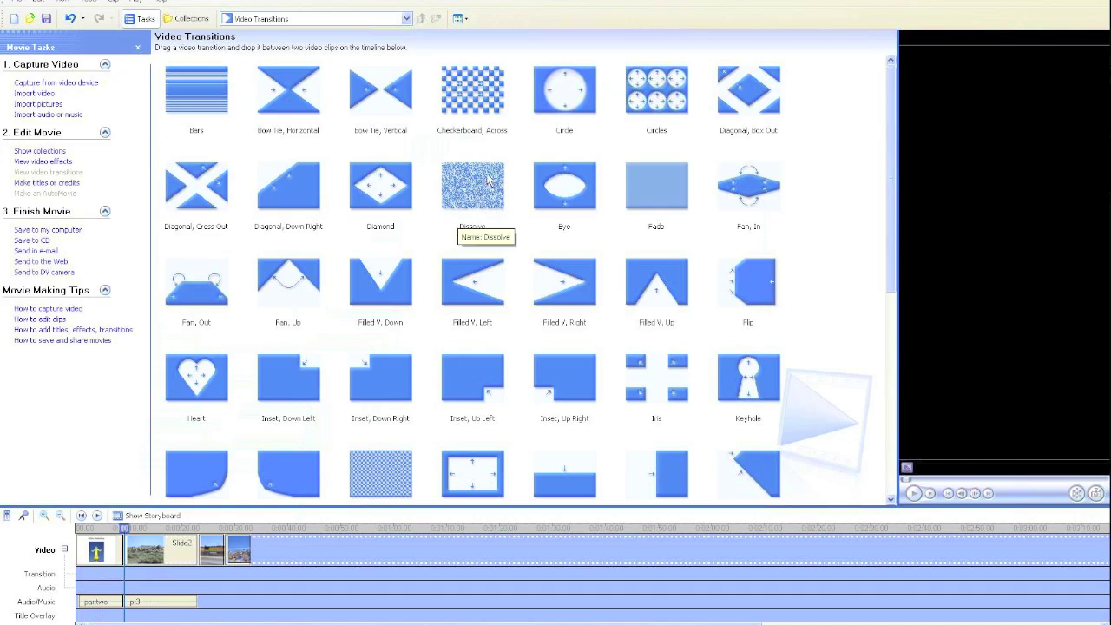
left_click(488, 180)
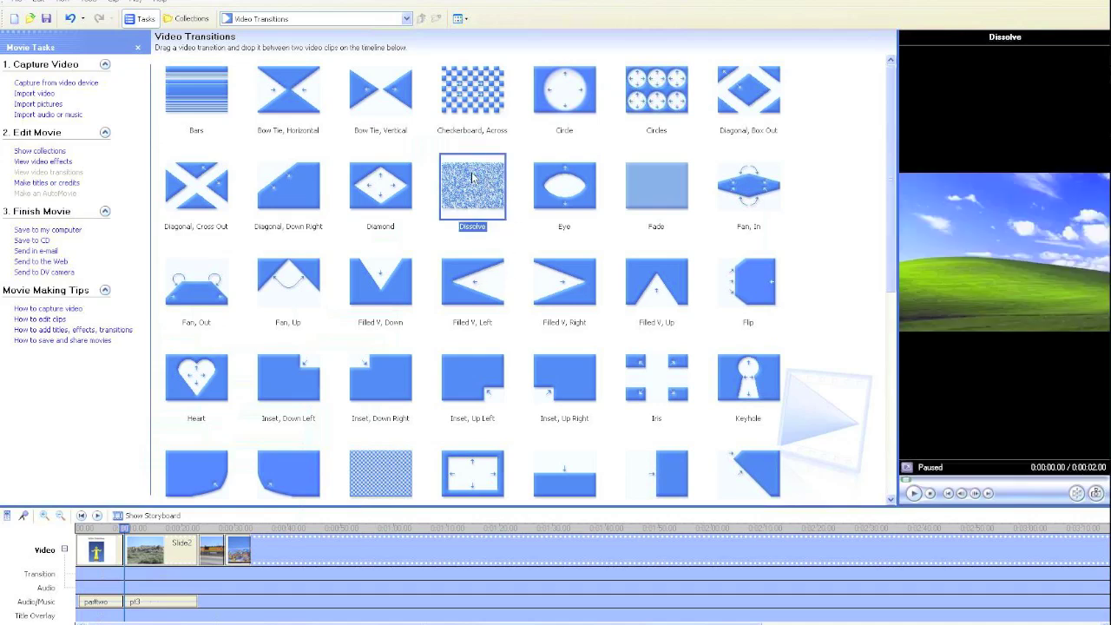
left_click_drag(472, 179, 147, 564)
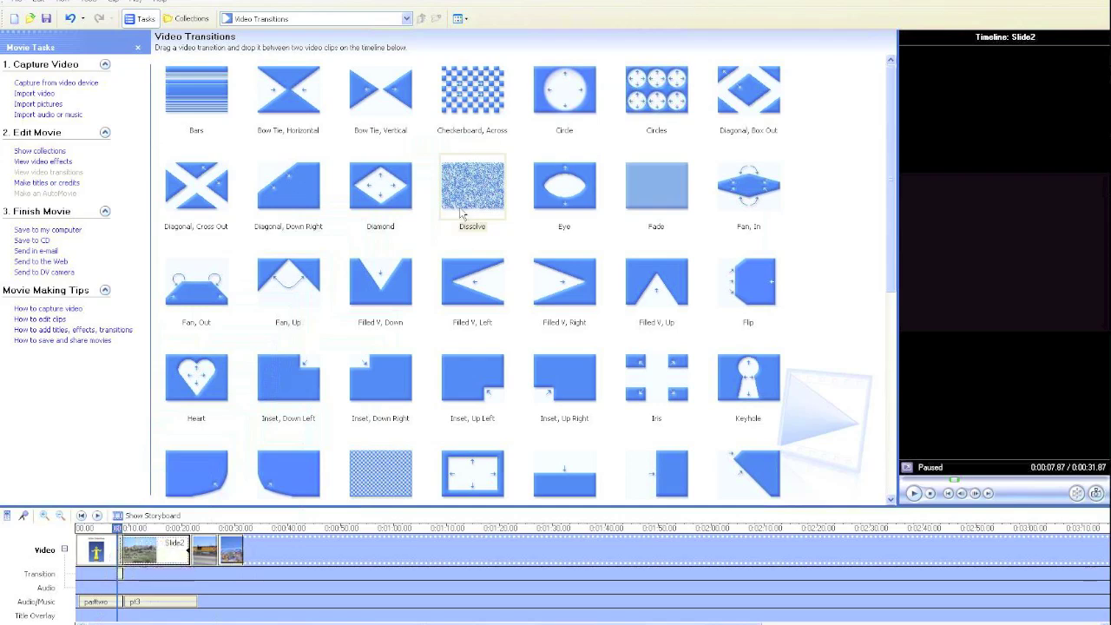
left_click_drag(465, 208, 198, 554)
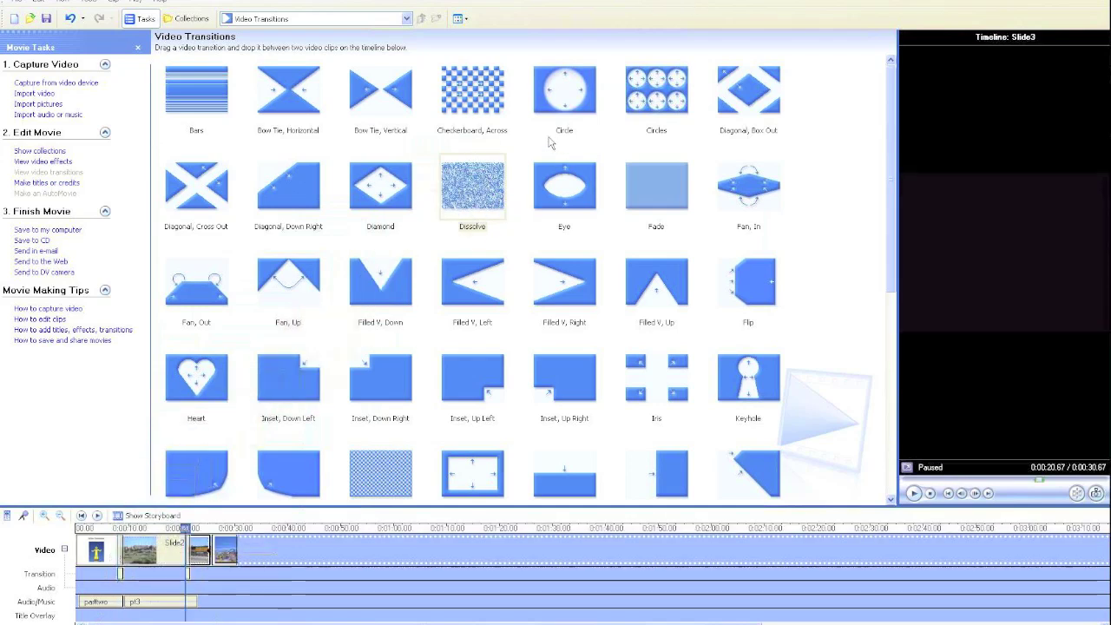
left_click_drag(473, 185, 224, 554)
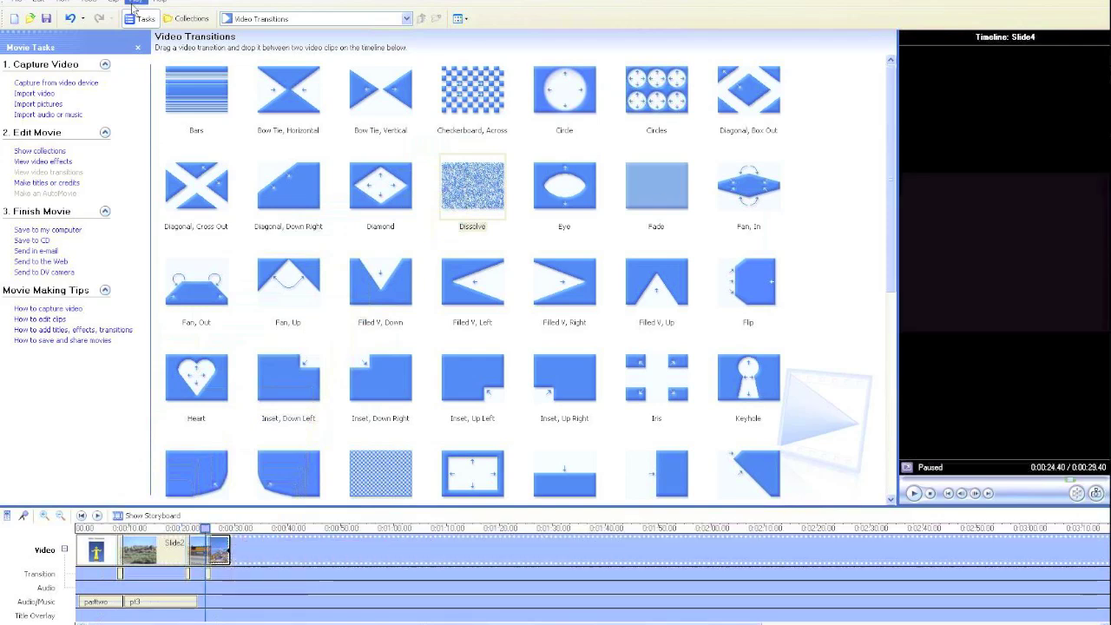
Step: Return the side pane to the main collection's clips
left_click(193, 19)
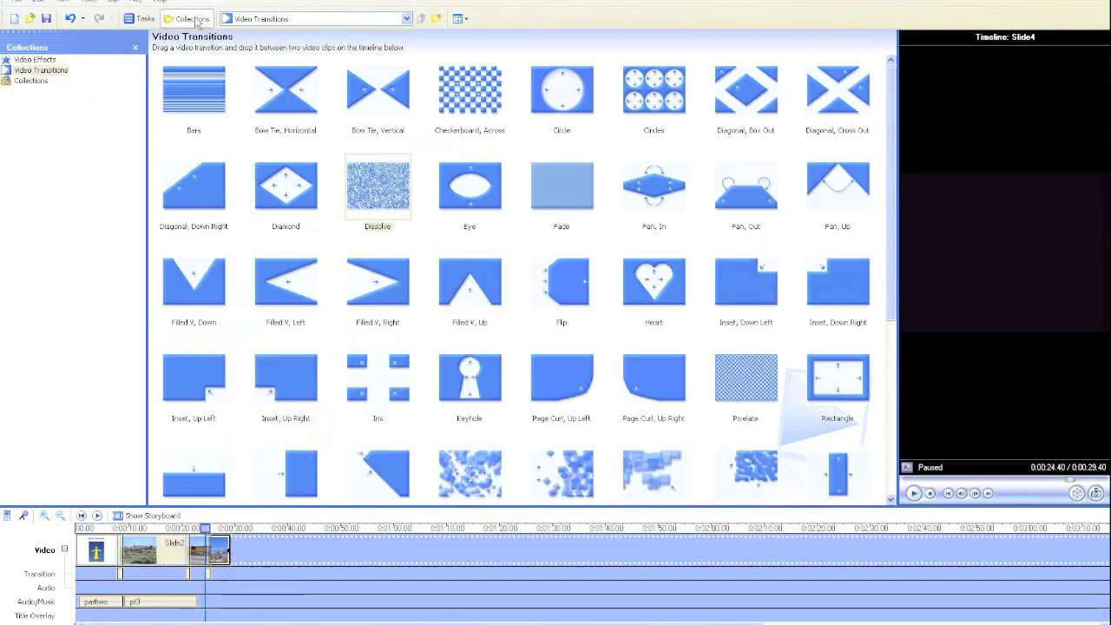
left_click(33, 81)
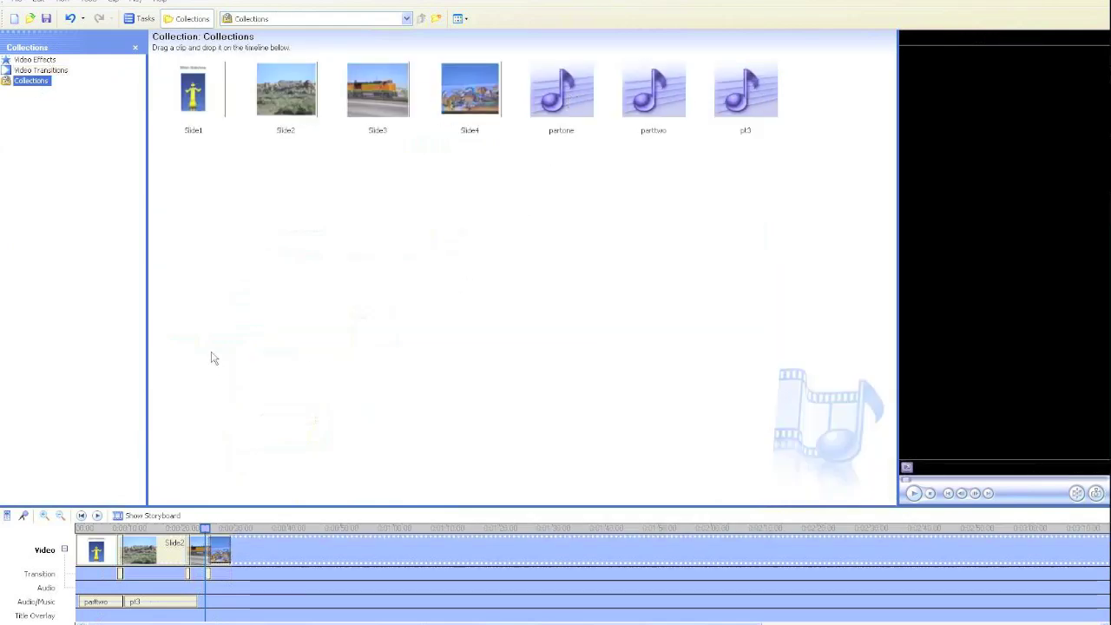
left_click(16, 3)
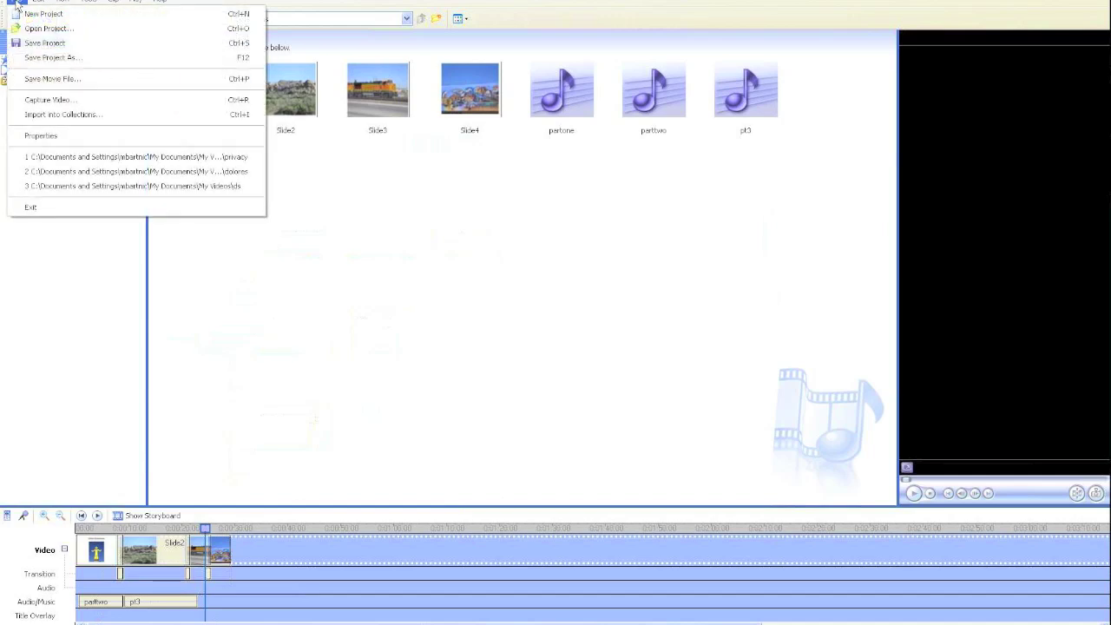
Step: Render the timeline to My computer as the movie file 'pwerpntmovie' in My Videos
left_click(56, 81)
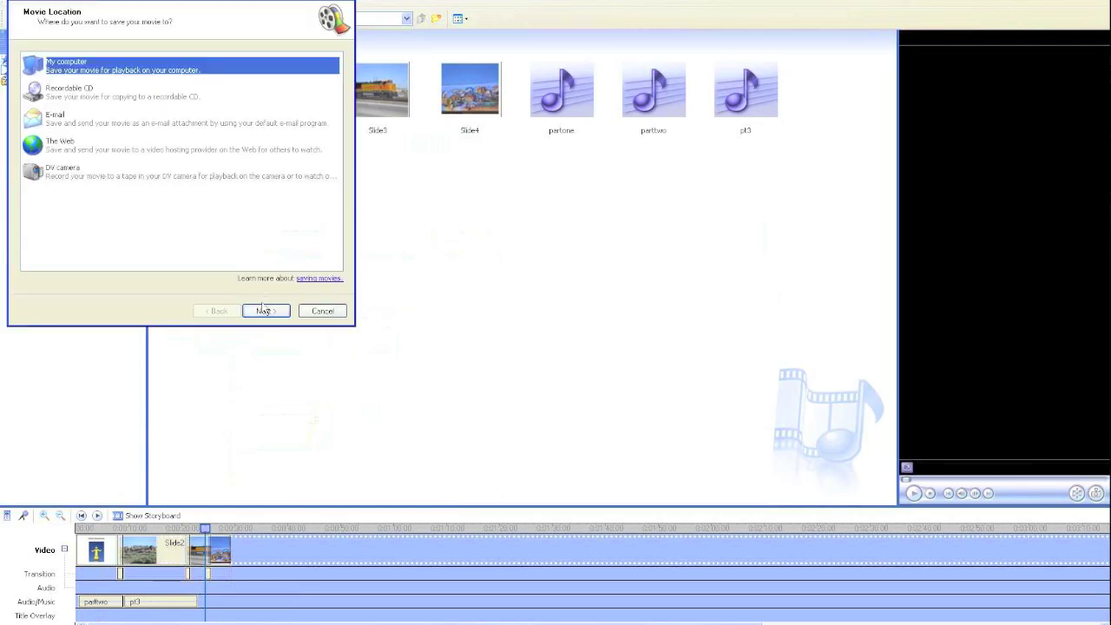
left_click(265, 310)
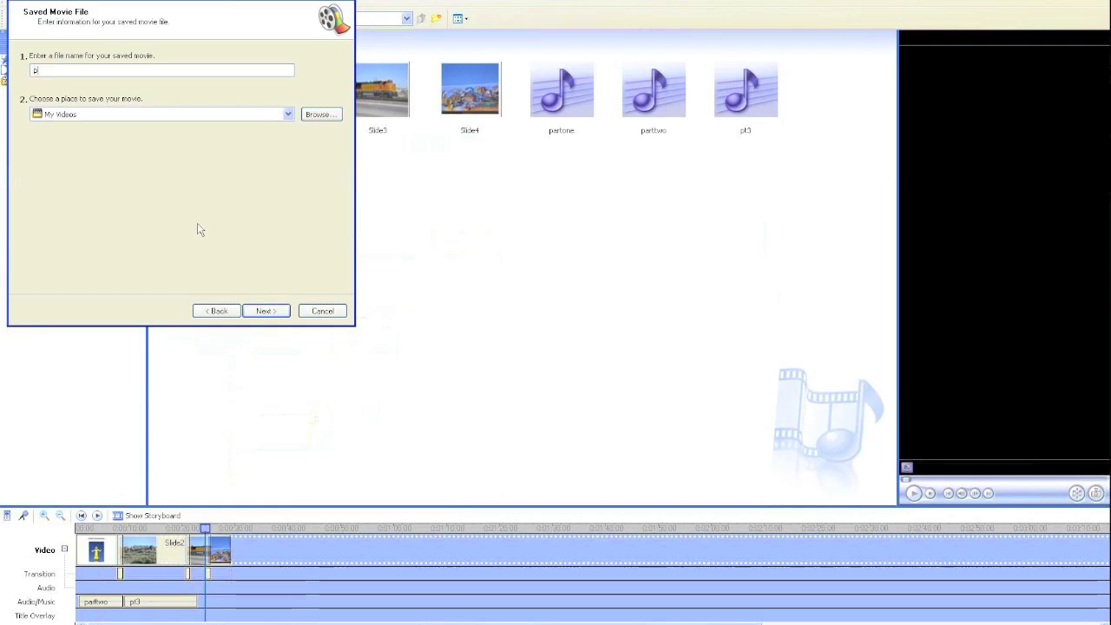
type("pwerpntmovie")
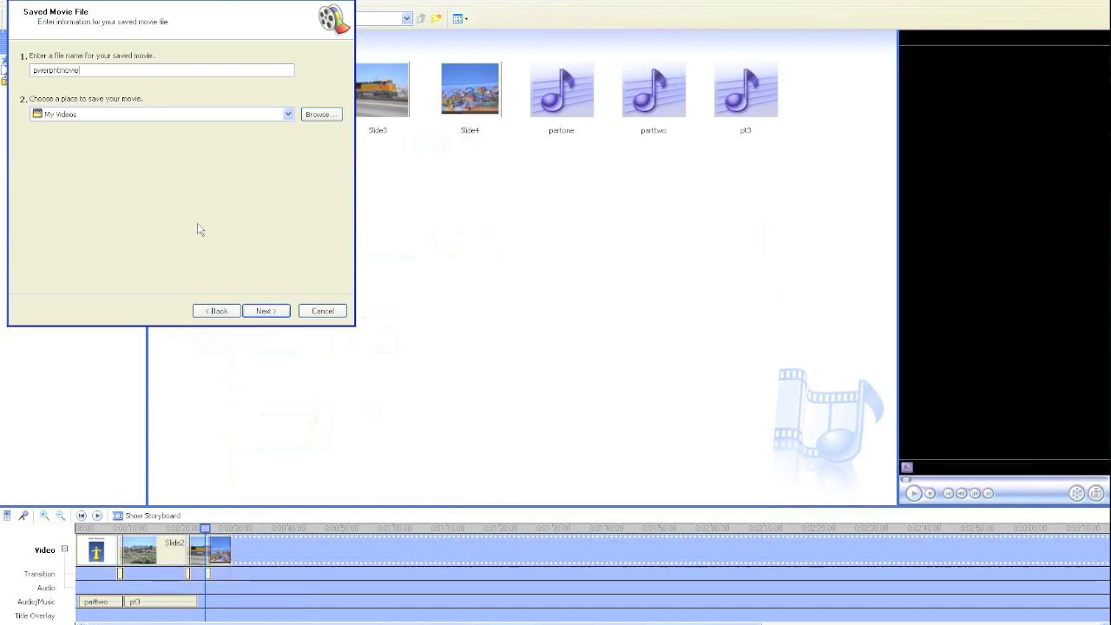
left_click(266, 311)
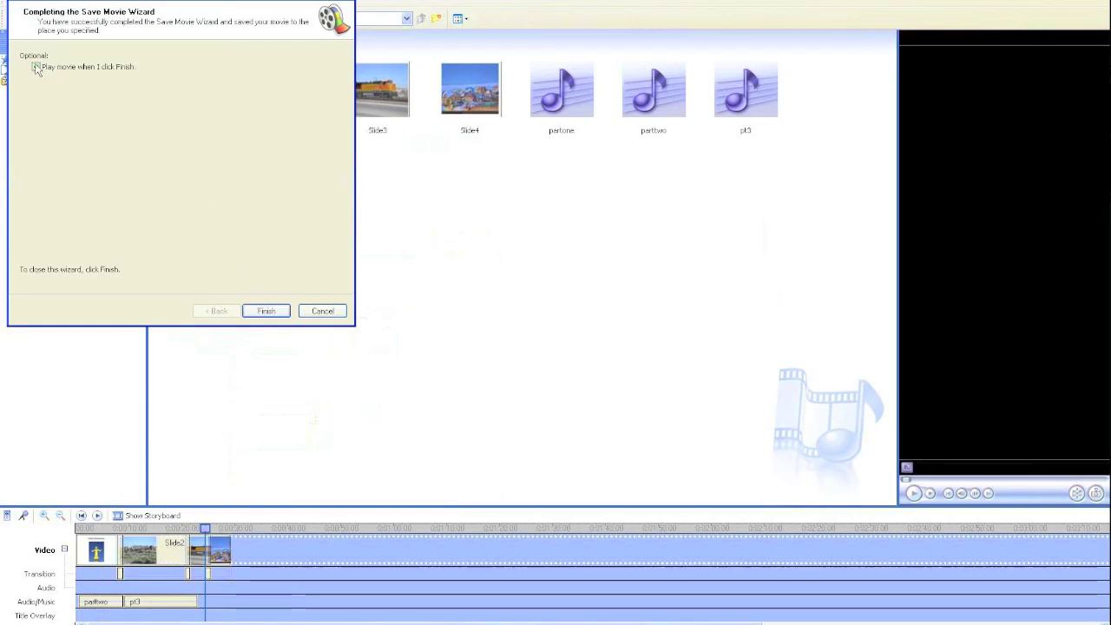
left_click(267, 312)
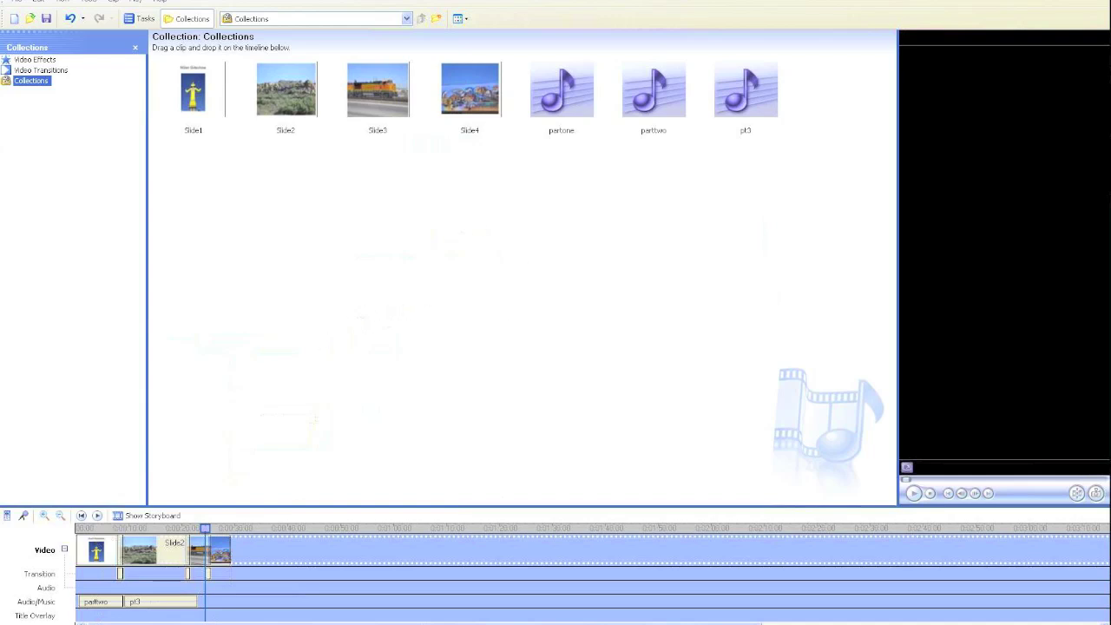
key("super")
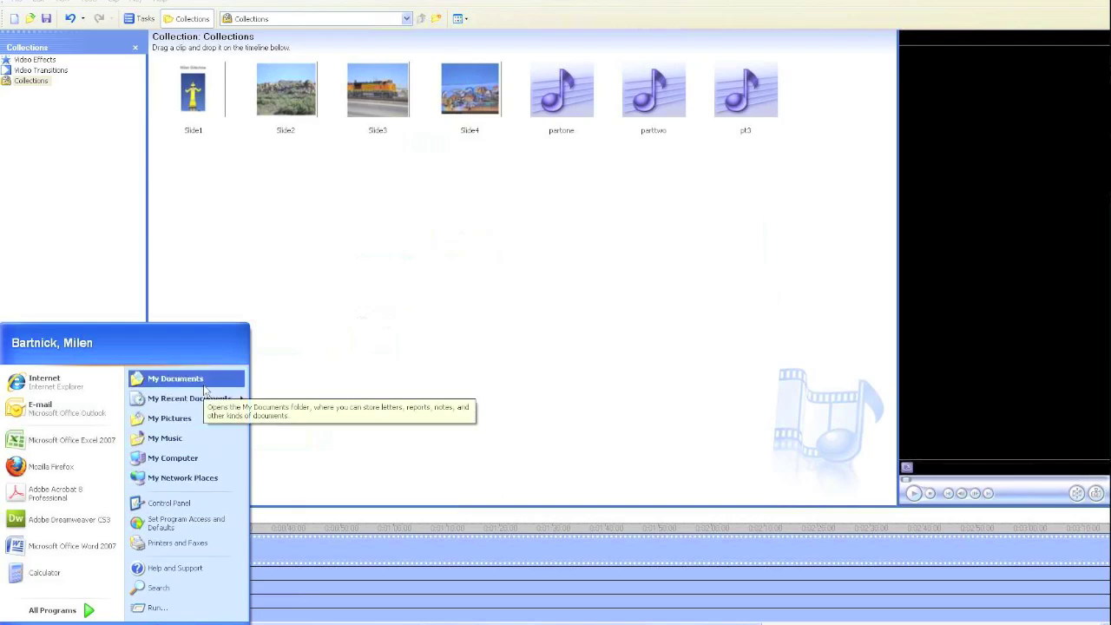